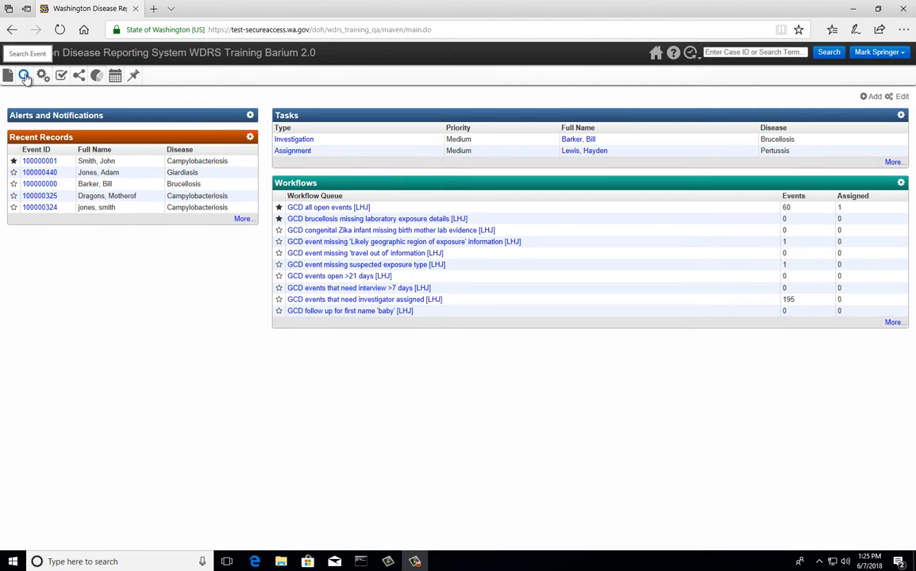
Open the Search Case window from the toolbar's Search Event icon.
click(25, 76)
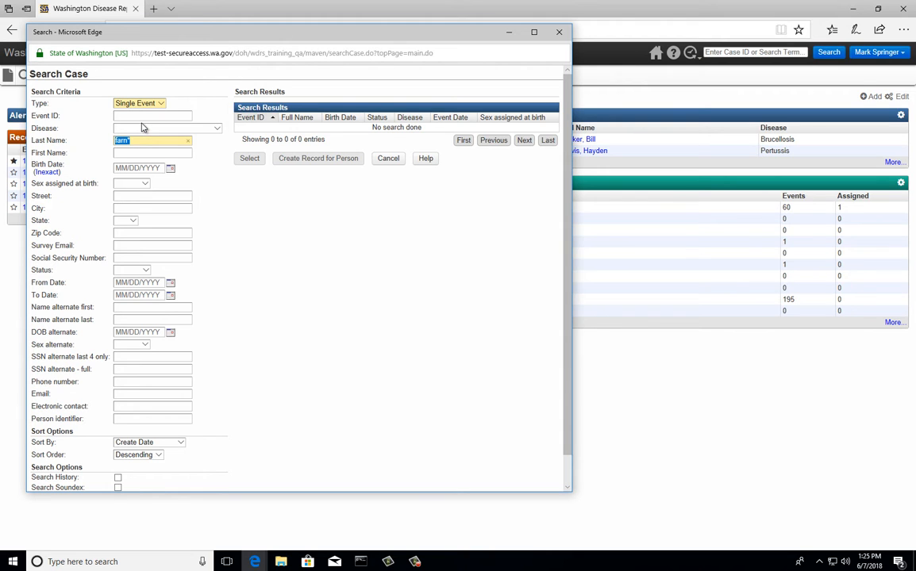
Search Pertussis events by the patient's wildcard last name, find no match, and close the search.
click(215, 128)
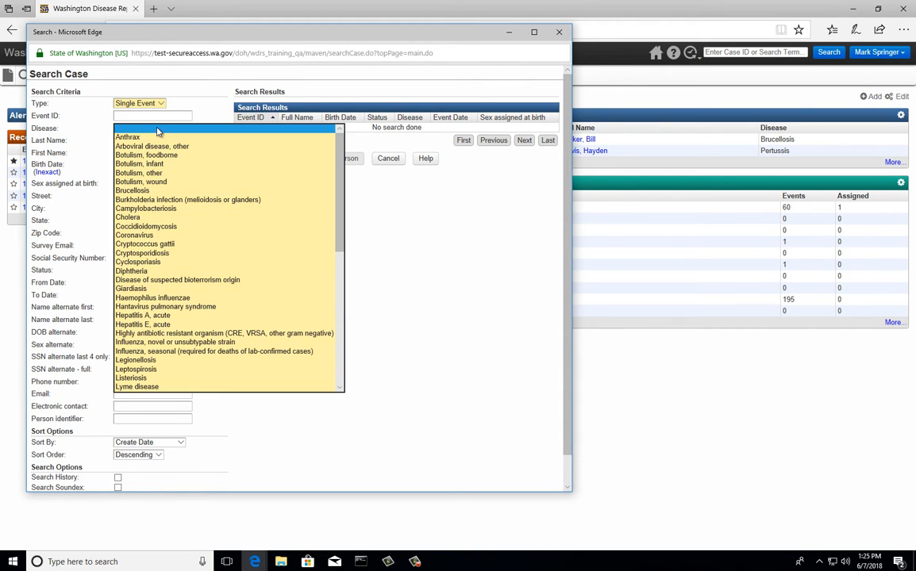
scroll(161, 223, down, 3)
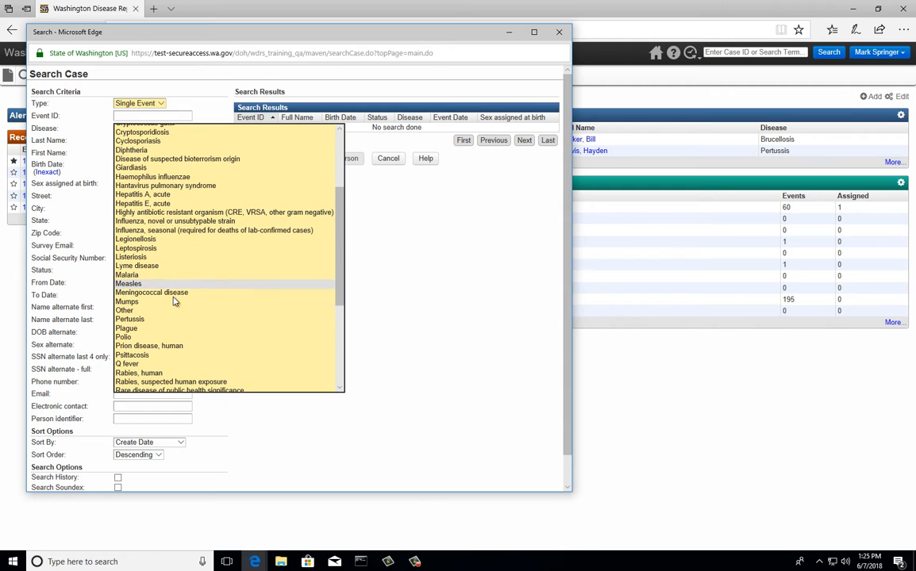
click(132, 319)
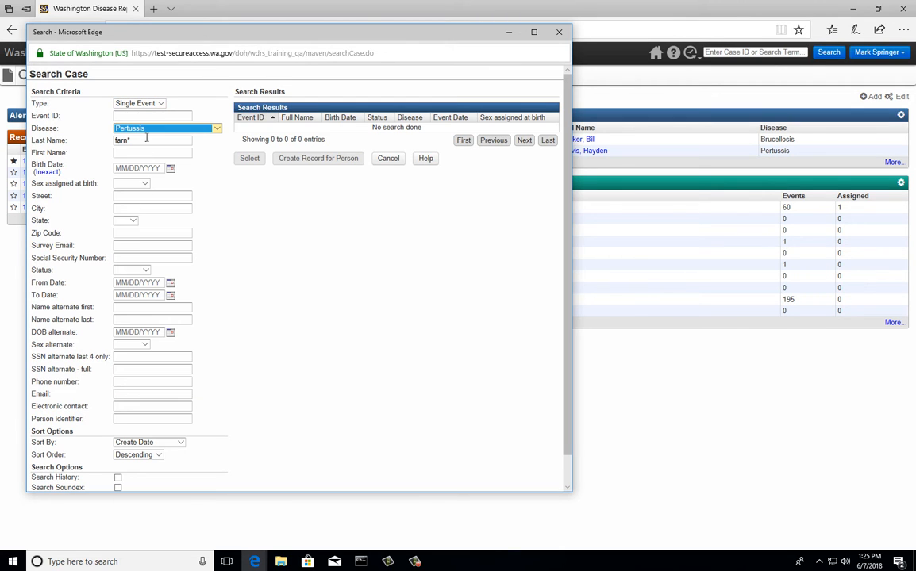
key(Tab)
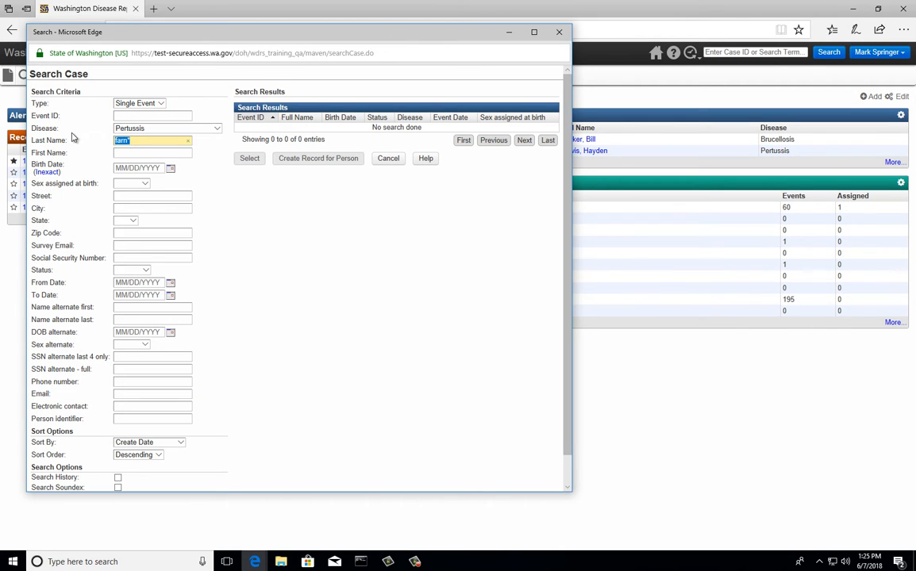
key(BackSpace)
scroll(159, 286, down, 1)
click(44, 484)
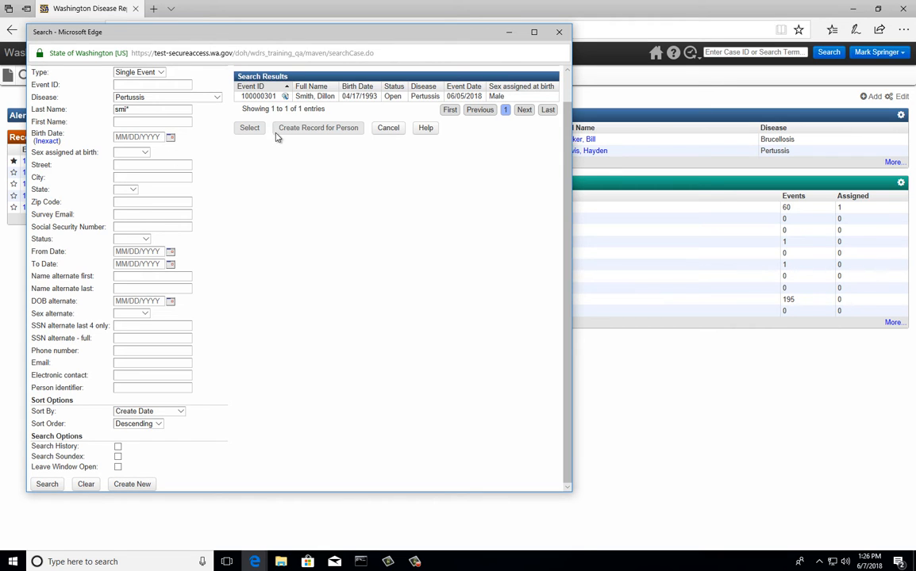
click(559, 34)
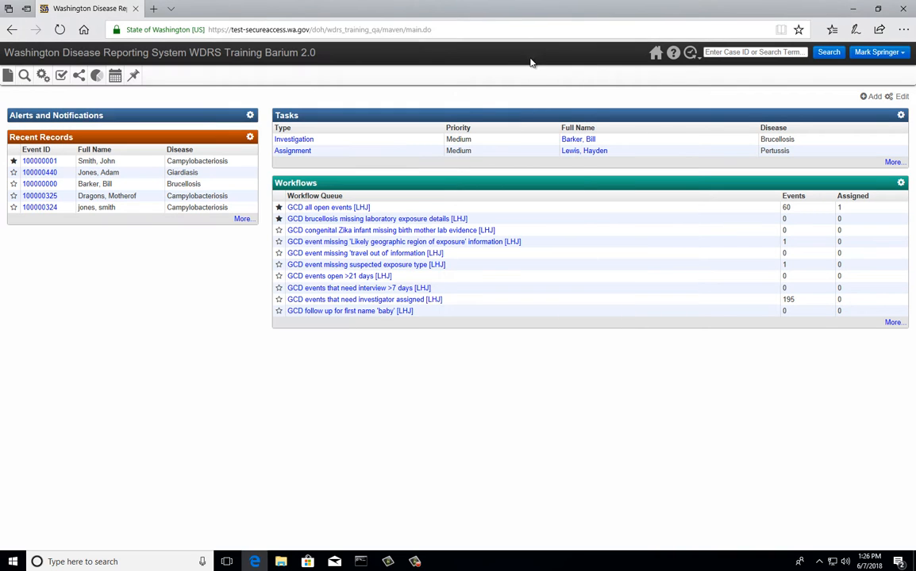
Start a new event with disease Pertussis.
click(8, 76)
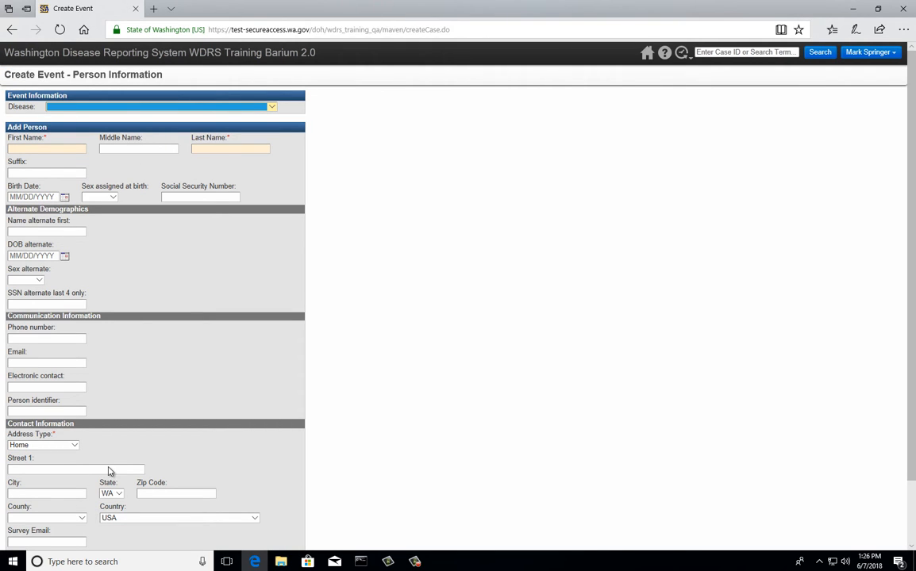
click(126, 107)
scroll(131, 240, down, 1)
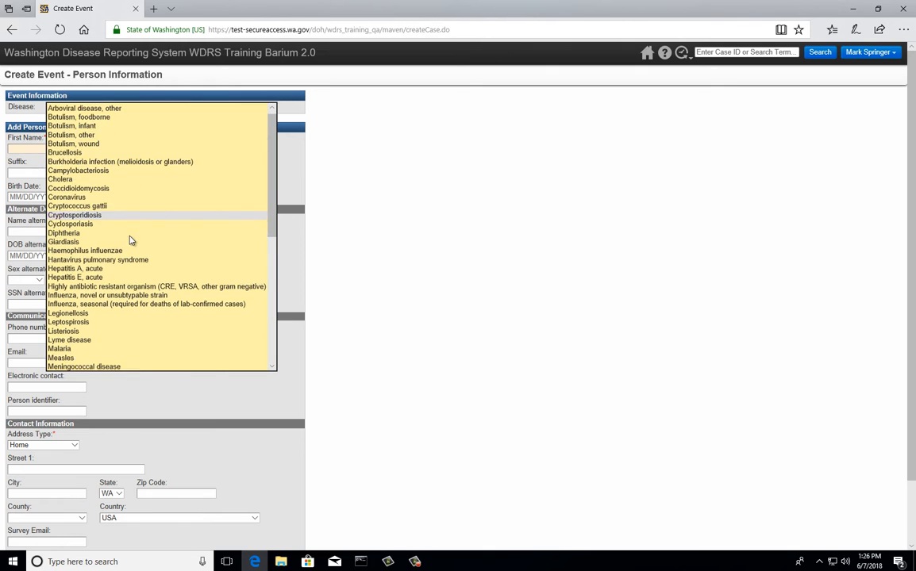
scroll(131, 240, down, 5)
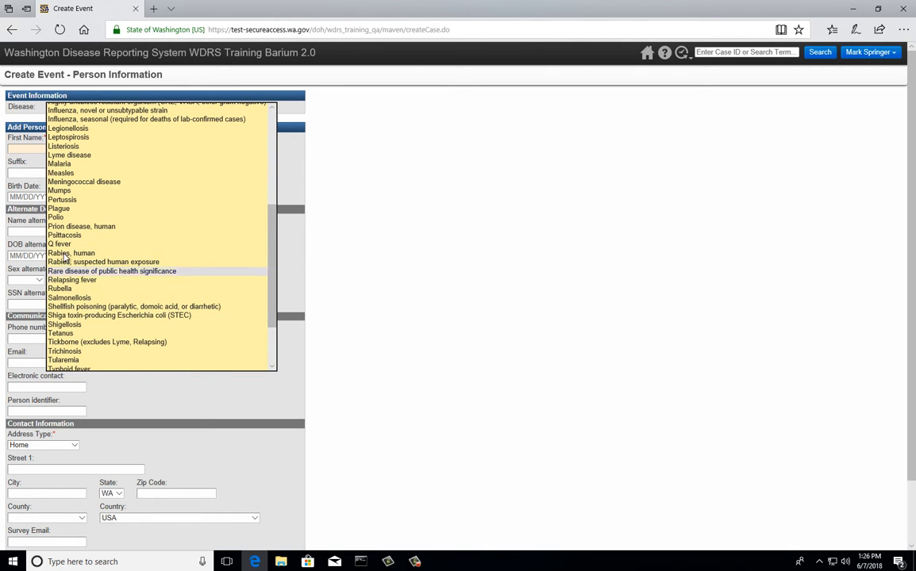
click(62, 204)
Enter the patient's first and last name, birth date 12/15/1999, and sex Male.
click(35, 146)
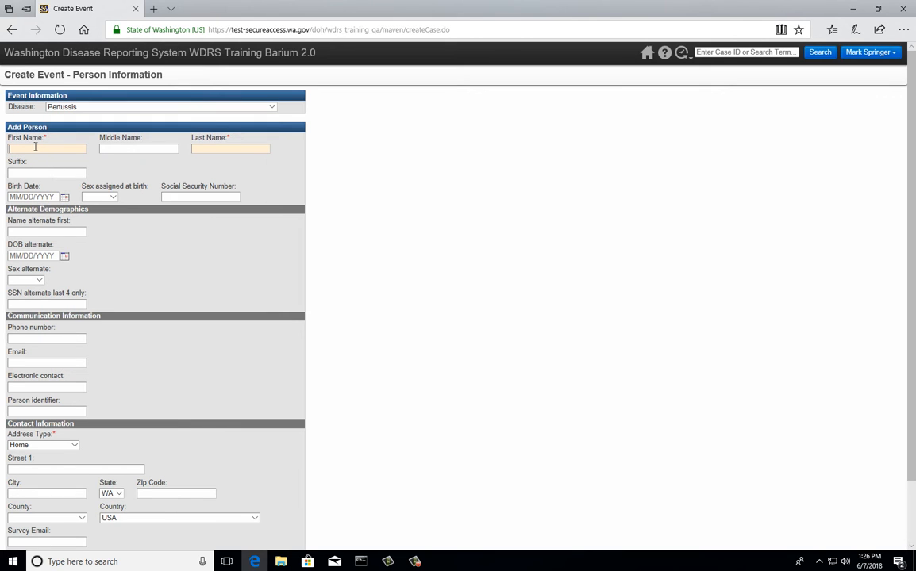
text(Patrick)
key(Tab)
key(Tab)
click(27, 199)
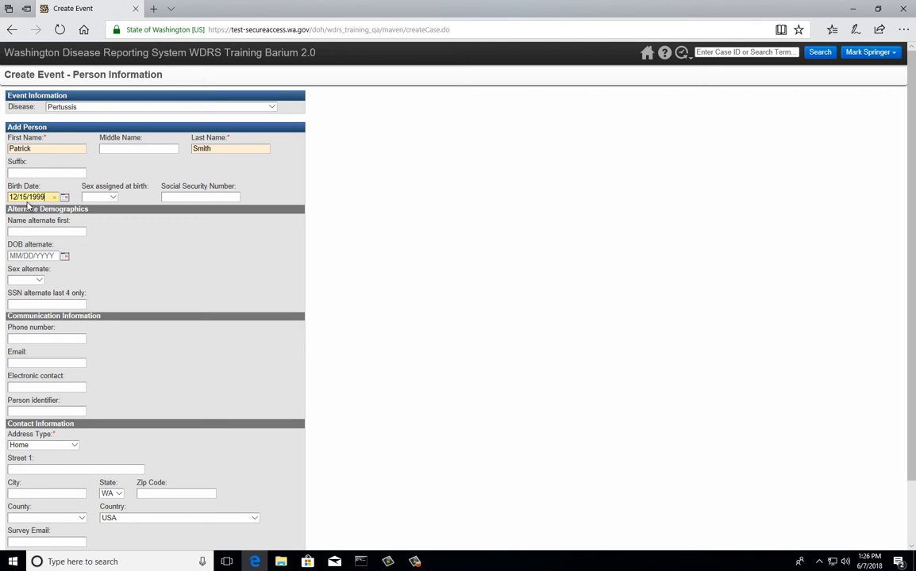
click(99, 197)
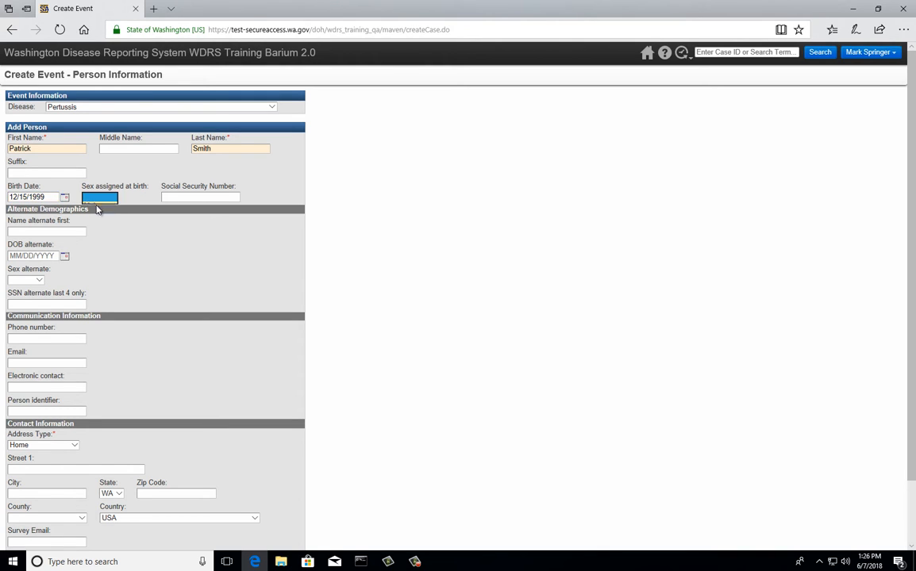
click(92, 206)
scroll(56, 322, down, 2)
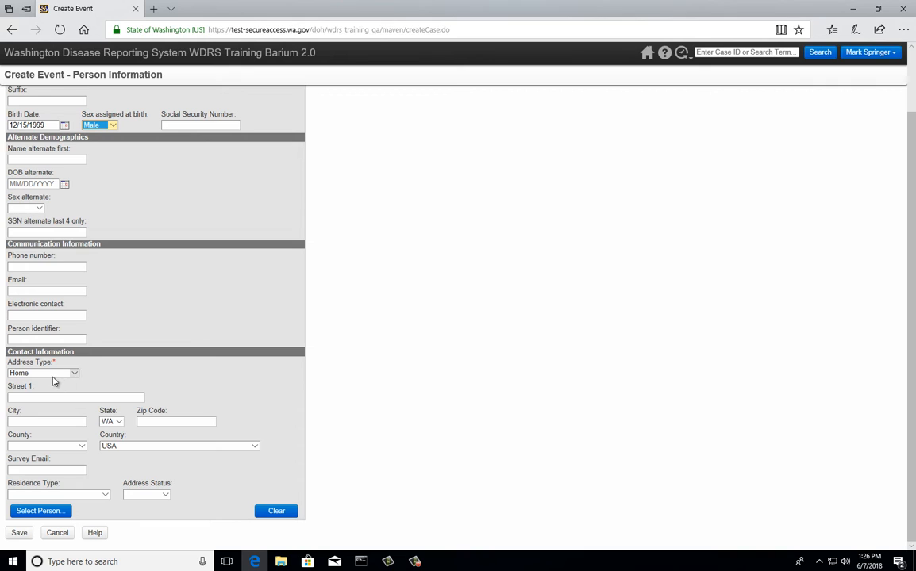
click(33, 398)
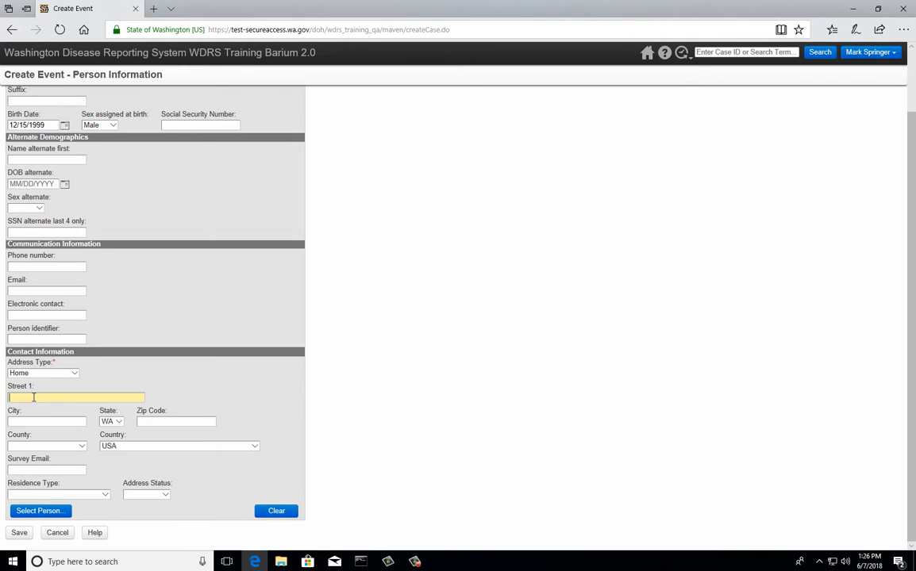
Enter the patient's street, city and zip, then apply the validated address to fill the county.
key(Tab)
text(Spokane)
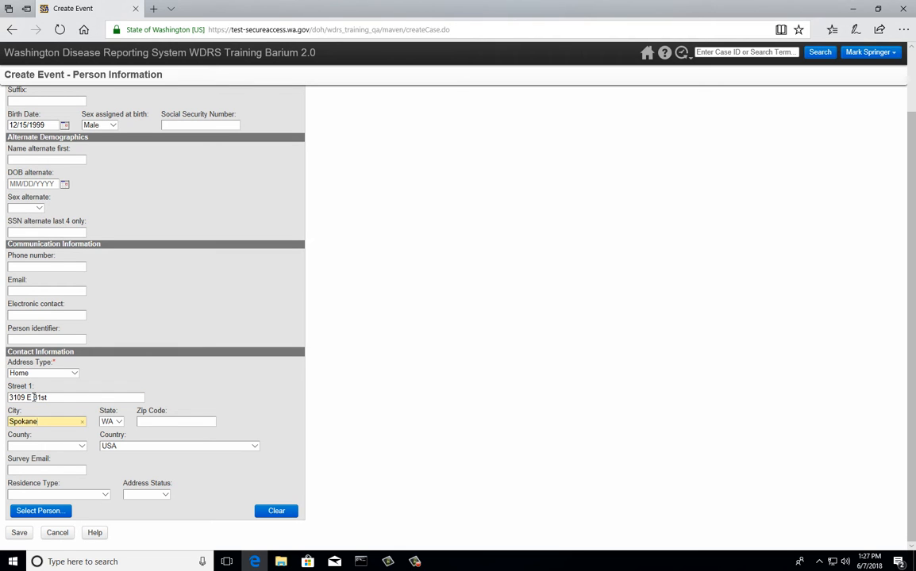
key(Tab)
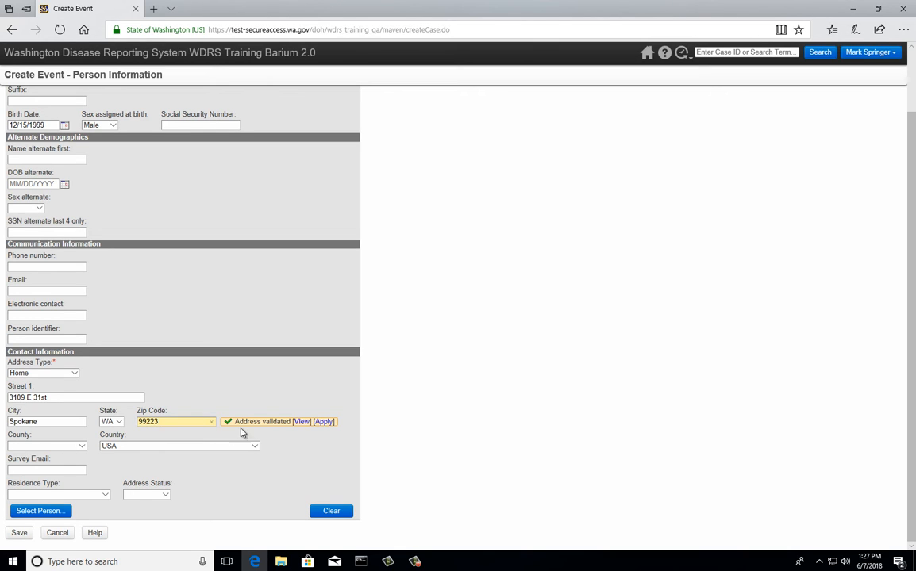
click(273, 431)
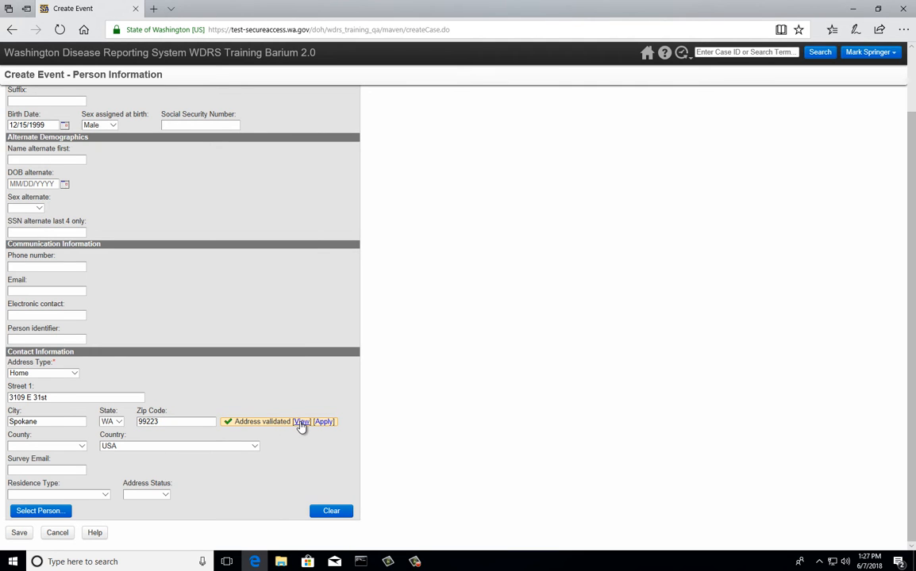
click(301, 422)
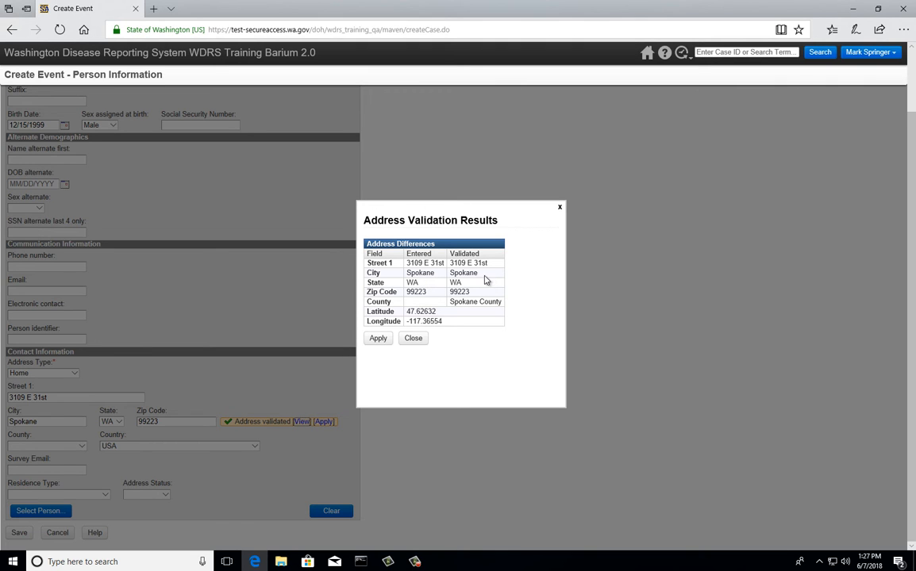
click(381, 342)
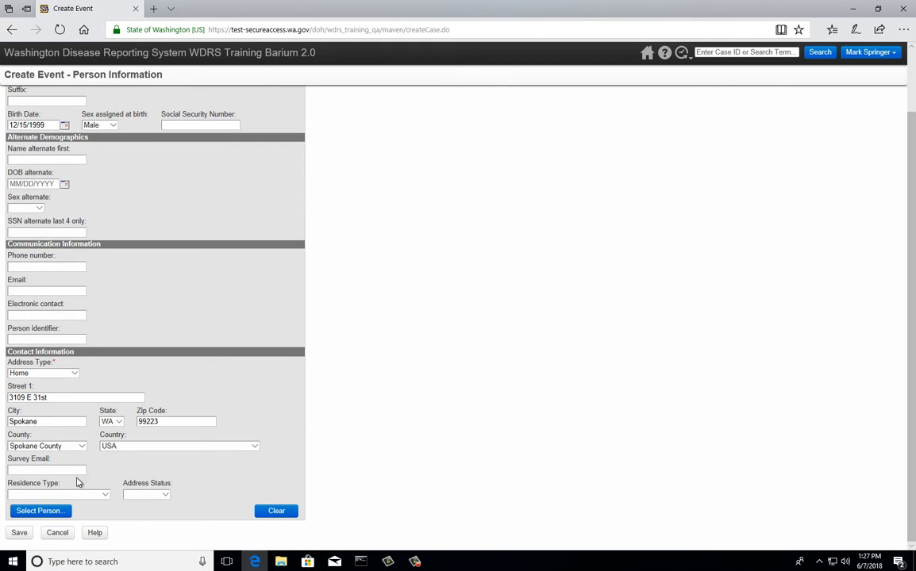
Set residence type to Private Residence and save the new Pertussis event.
click(65, 495)
click(61, 524)
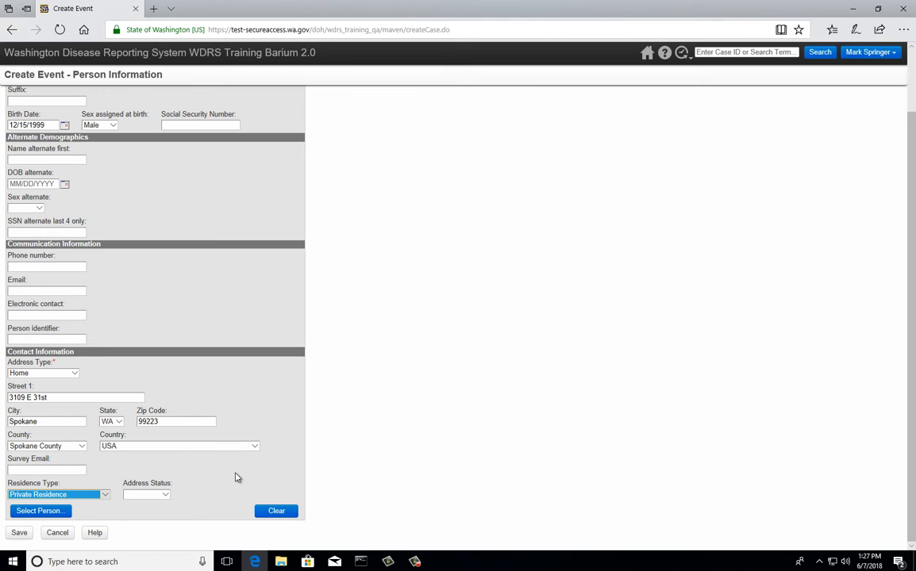
click(26, 536)
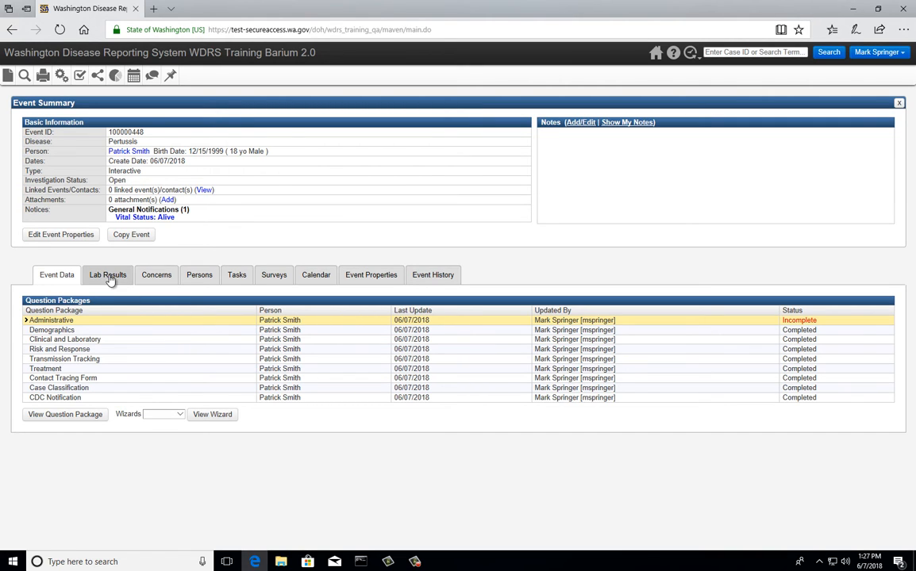
Open the Administrative question package from the Event Data tab.
double_click(47, 323)
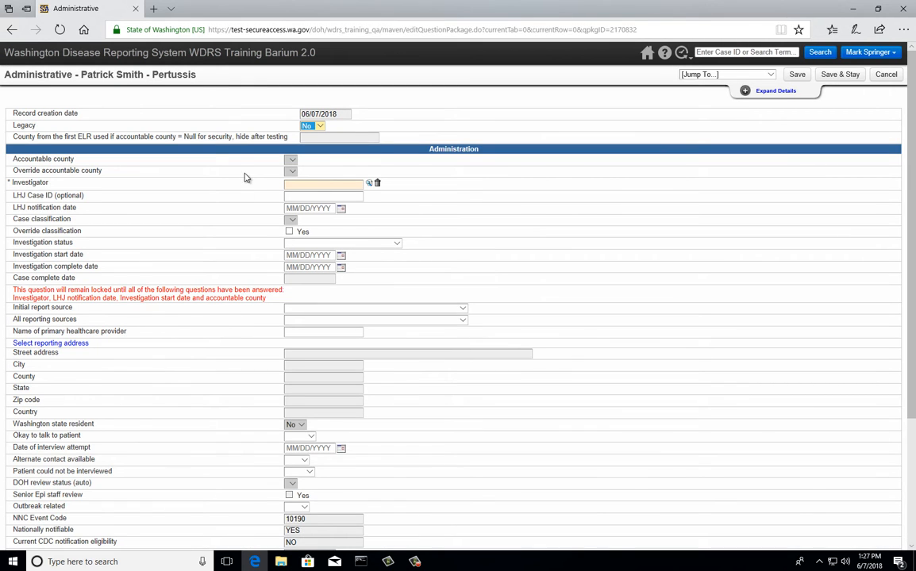
Look up the current user by username and assign them as Investigator.
click(294, 186)
click(369, 184)
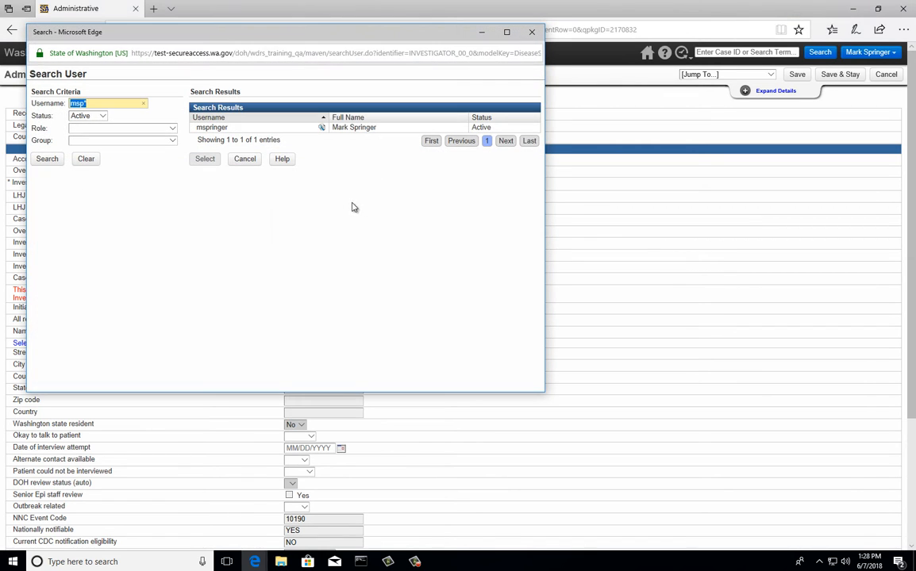
click(98, 104)
drag(96, 104, 0, 107)
key(BackSpace)
click(45, 159)
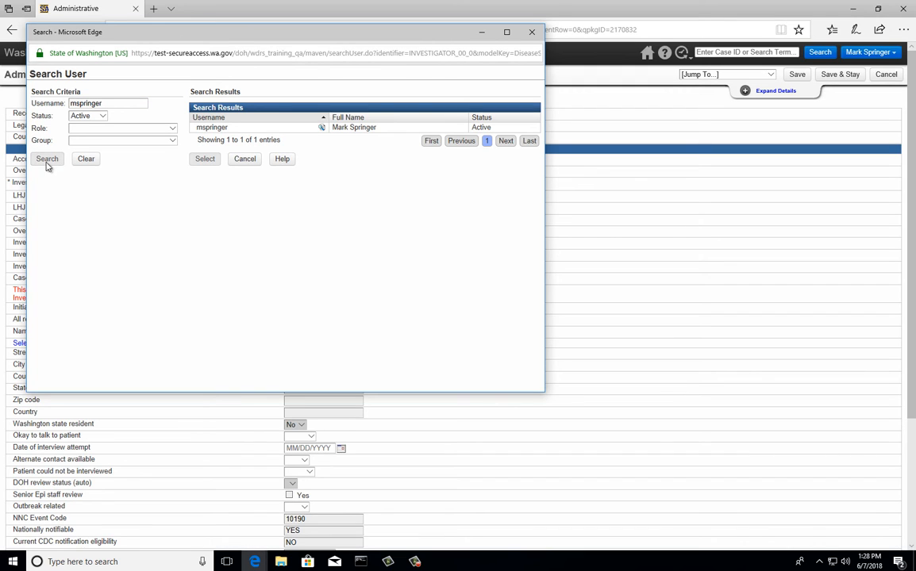
click(223, 129)
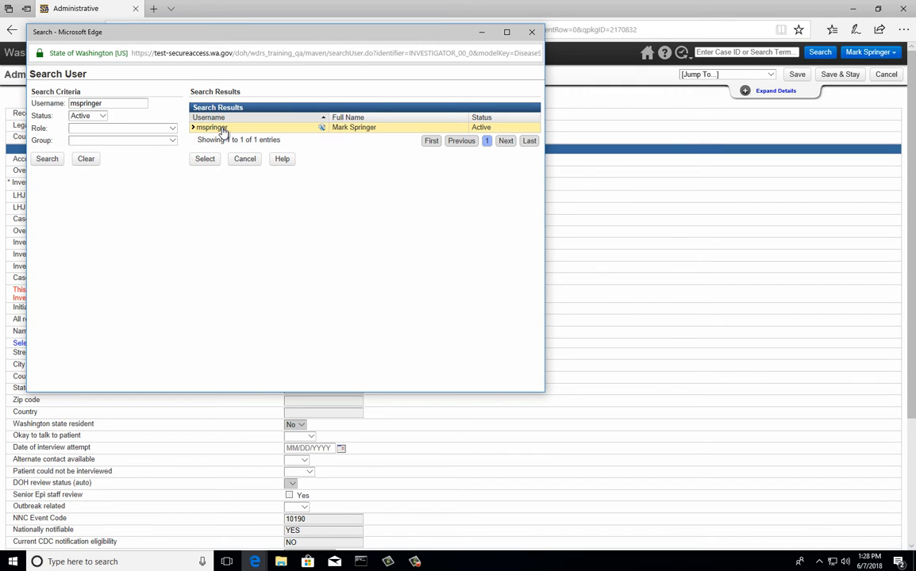
double_click(209, 128)
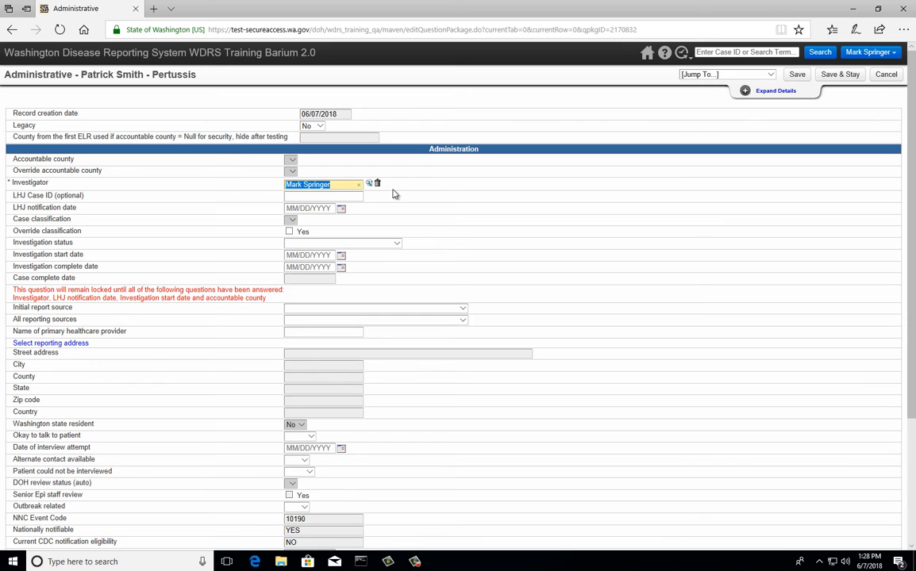
scroll(370, 228, down, 2)
Review the Administrative package and save it, so it shows Completed on the event summary.
scroll(366, 230, up, 1)
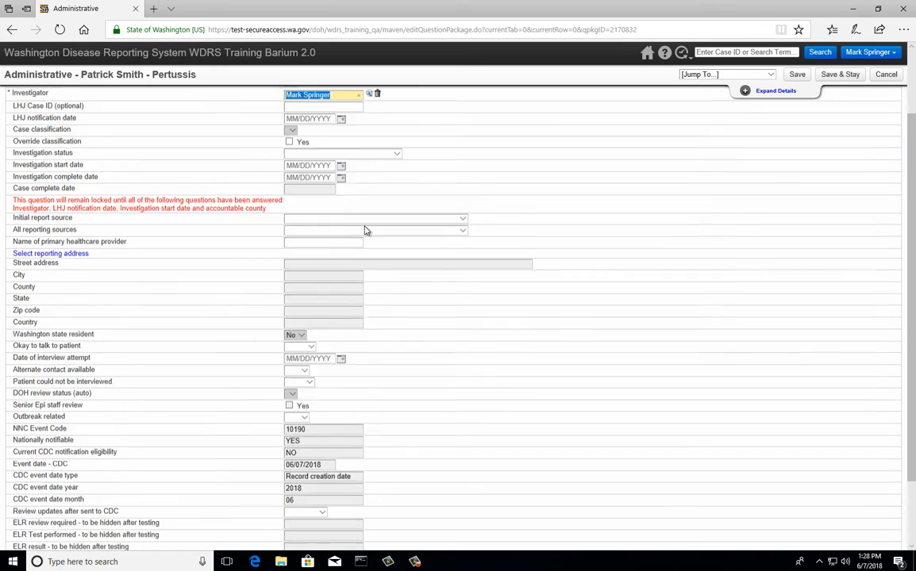
scroll(366, 230, up, 1)
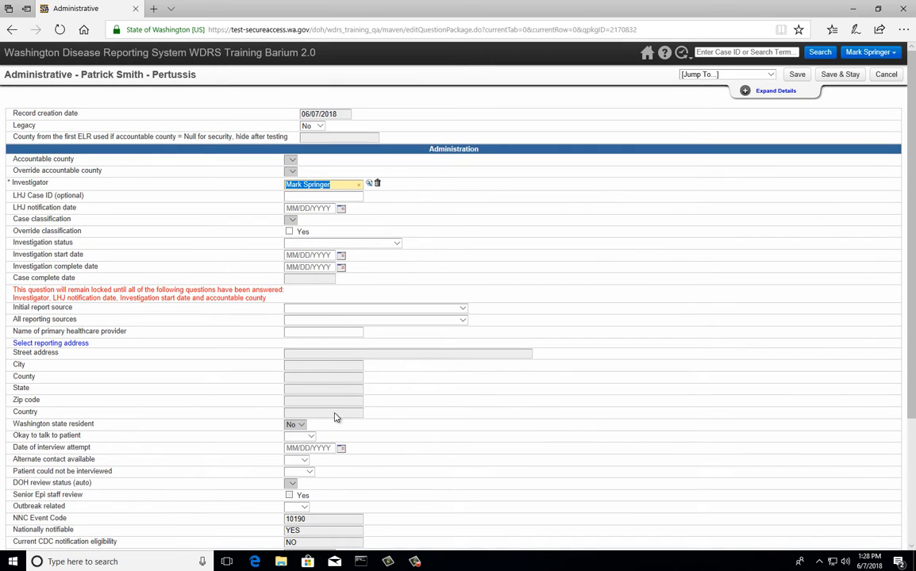
scroll(306, 389, down, 2)
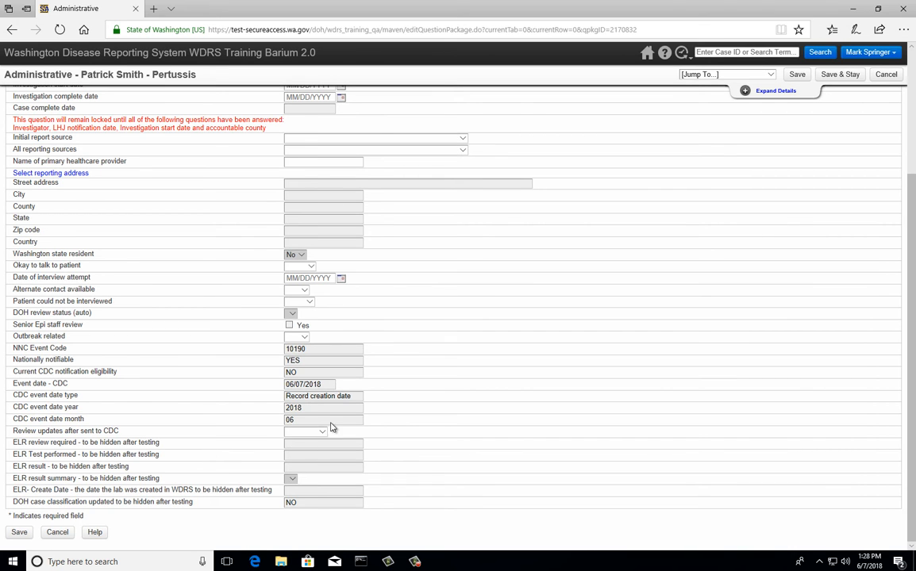
scroll(332, 428, up, 2)
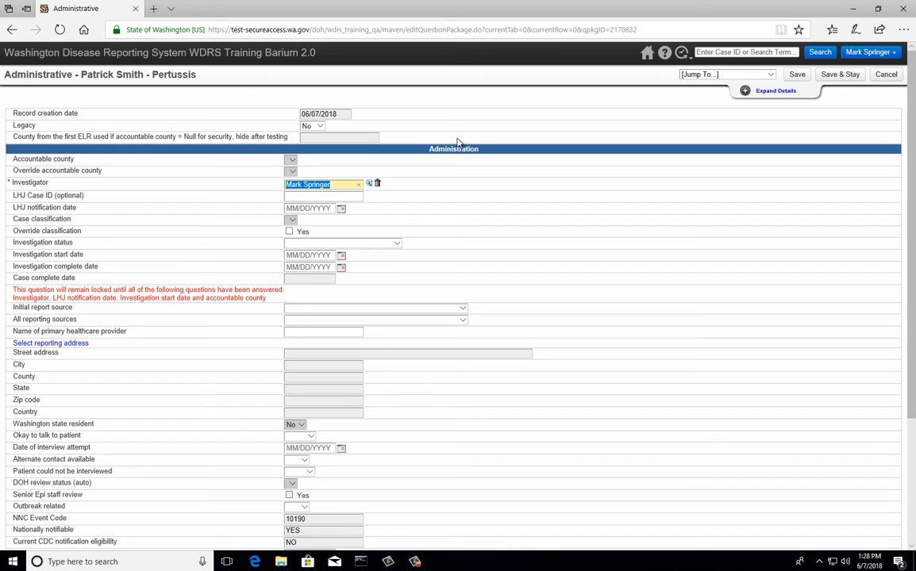
click(797, 74)
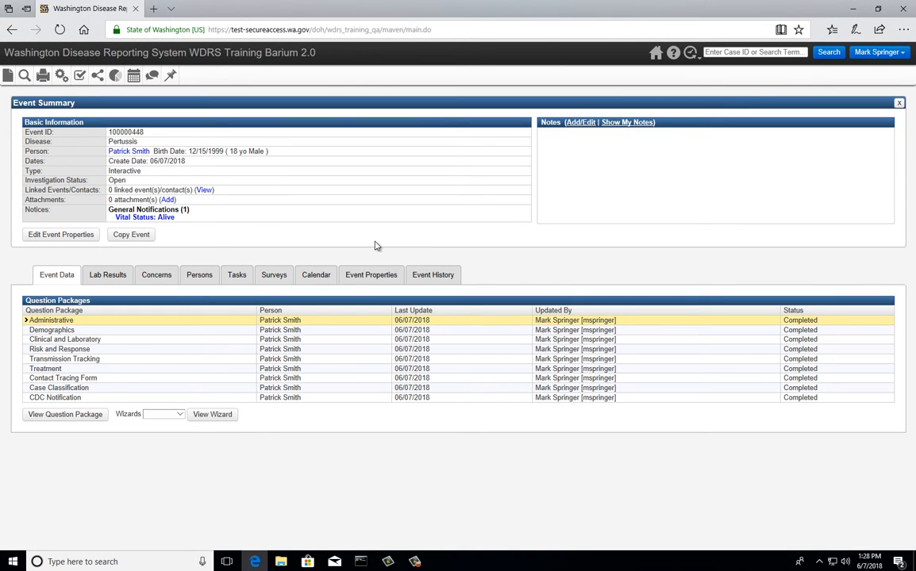
Choose Pertussis from the Wizards list and view its wizard form.
click(181, 418)
click(163, 426)
click(212, 416)
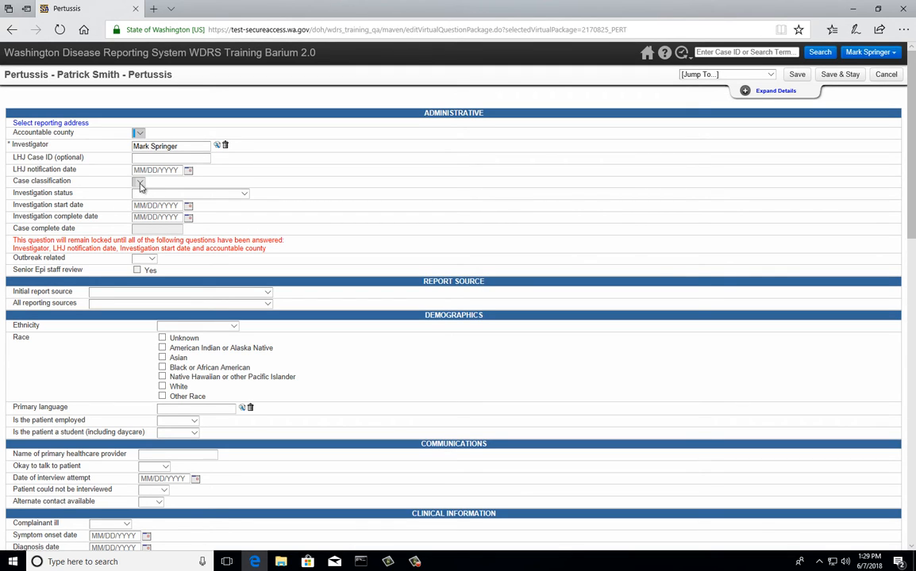
Select the patient's home address as the official reporting address, making Spokane County accountable.
click(139, 135)
click(79, 125)
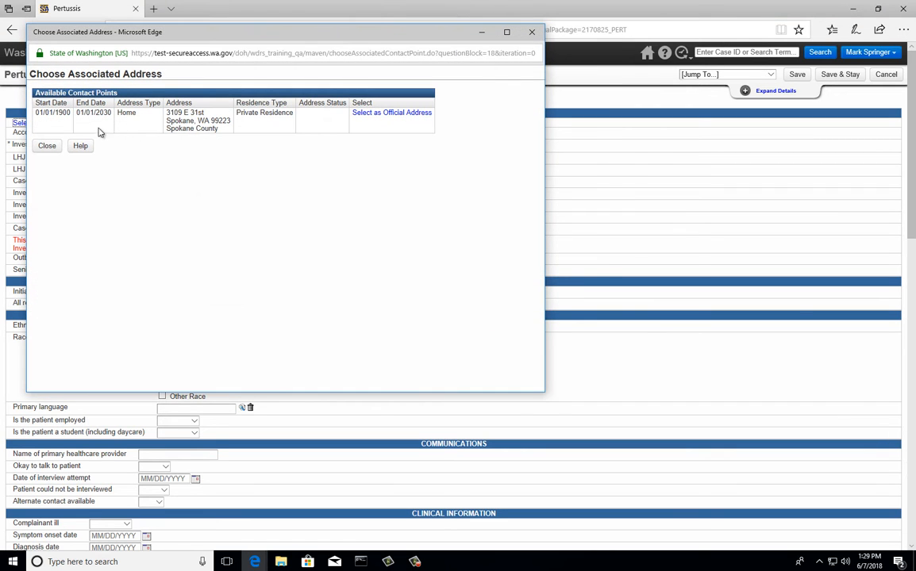
click(383, 118)
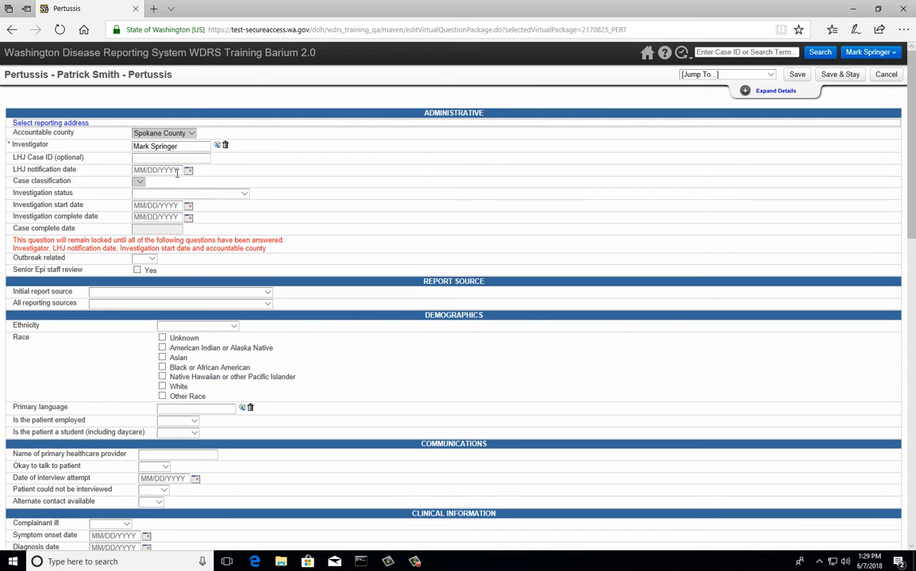
Enter LHJ notification date 03/08/2018 and investigation start date 03/09/2018, then Save & Stay.
click(179, 170)
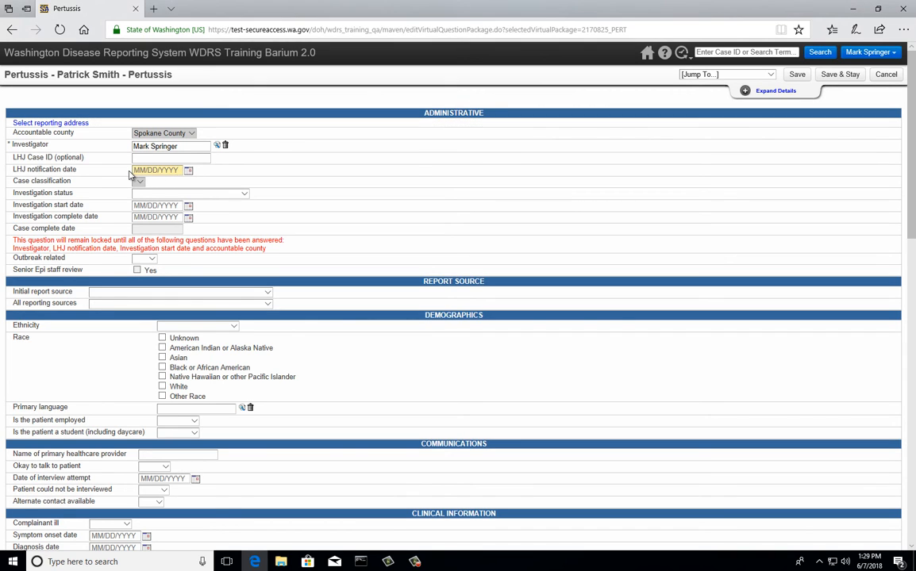
text(0)
click(155, 181)
click(158, 205)
text(03/09/2018)
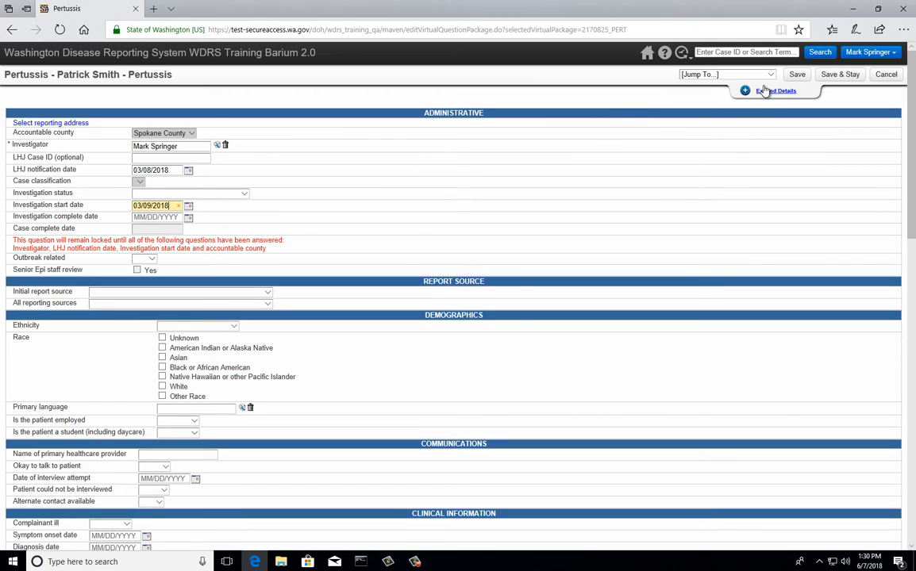
click(838, 79)
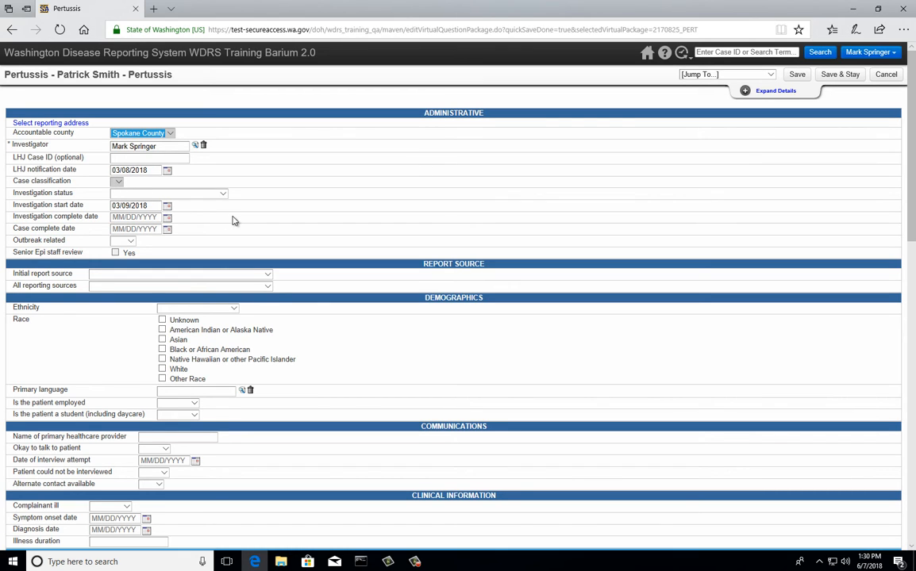
scroll(235, 221, down, 2)
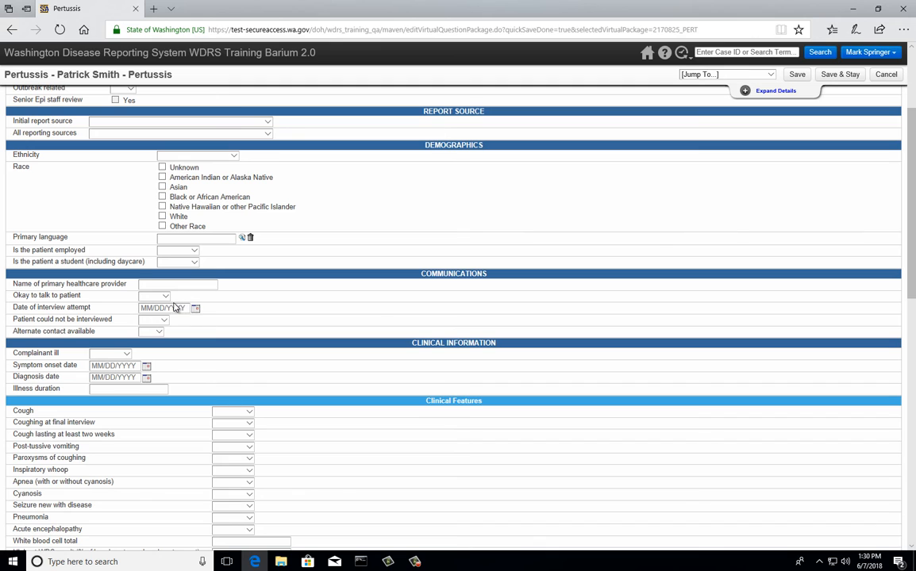
scroll(175, 307, down, 2)
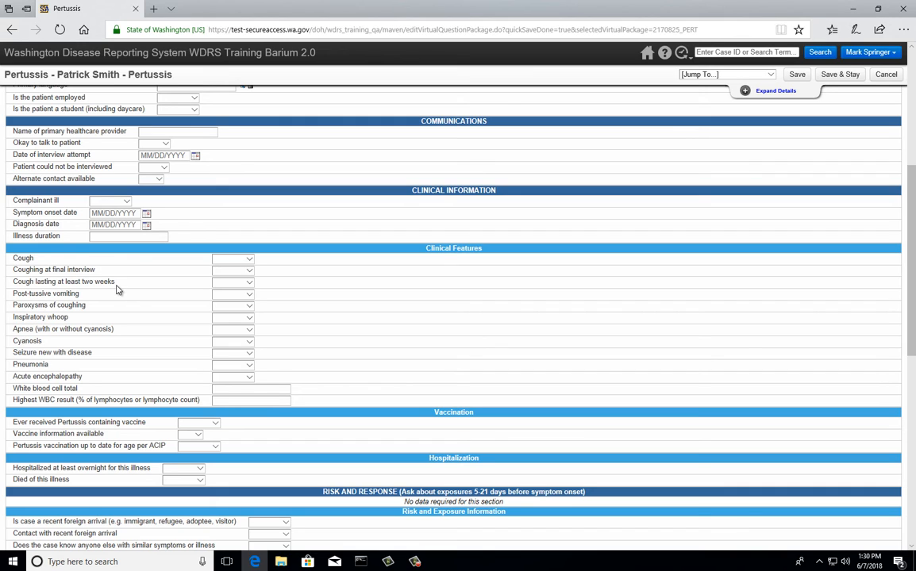
click(245, 285)
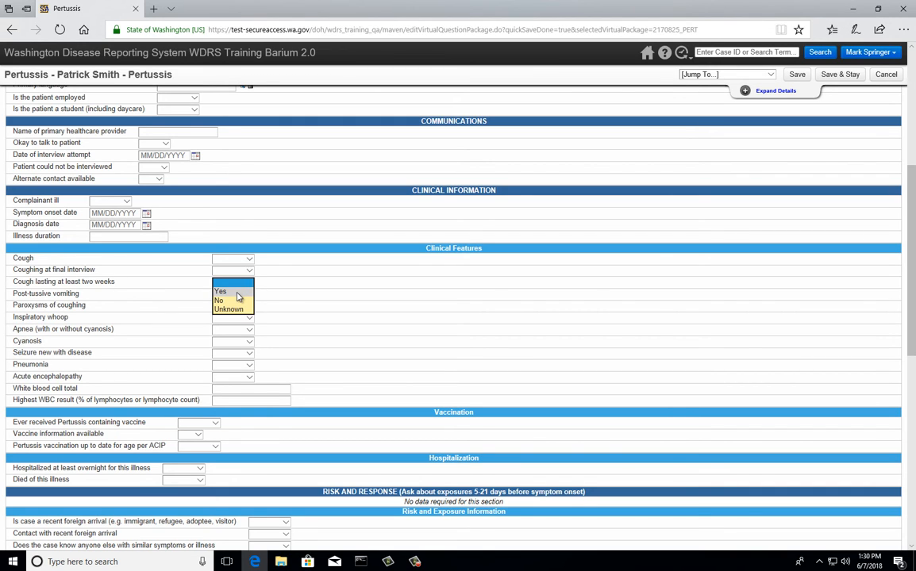
Answer Yes to two-week cough, knowing others similarly ill, and epi-link to a lab-confirmed case, then save.
click(245, 297)
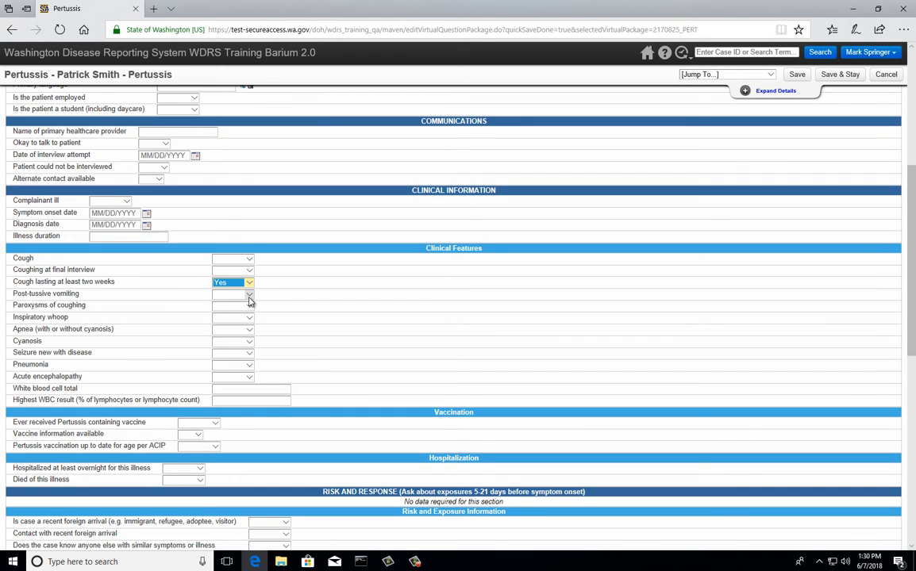
scroll(248, 302, down, 3)
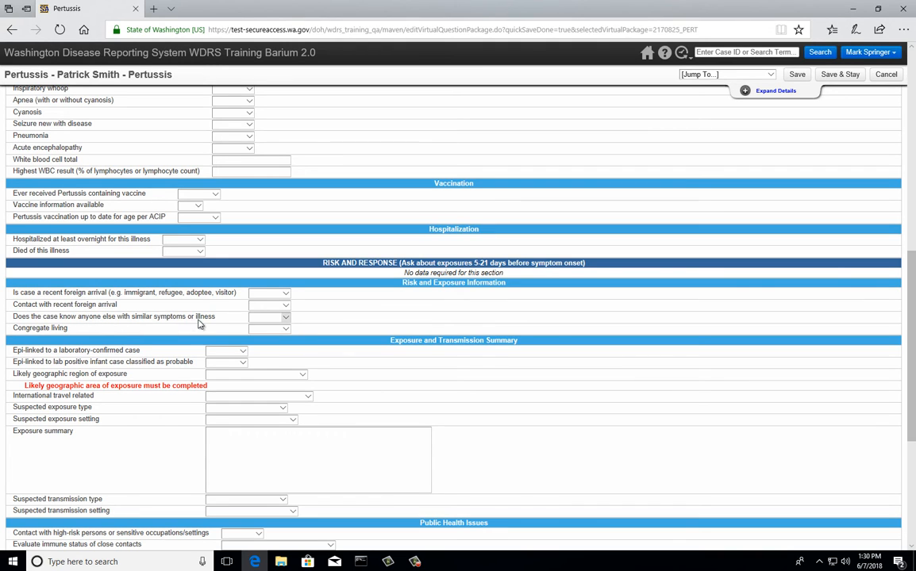
click(279, 319)
click(275, 332)
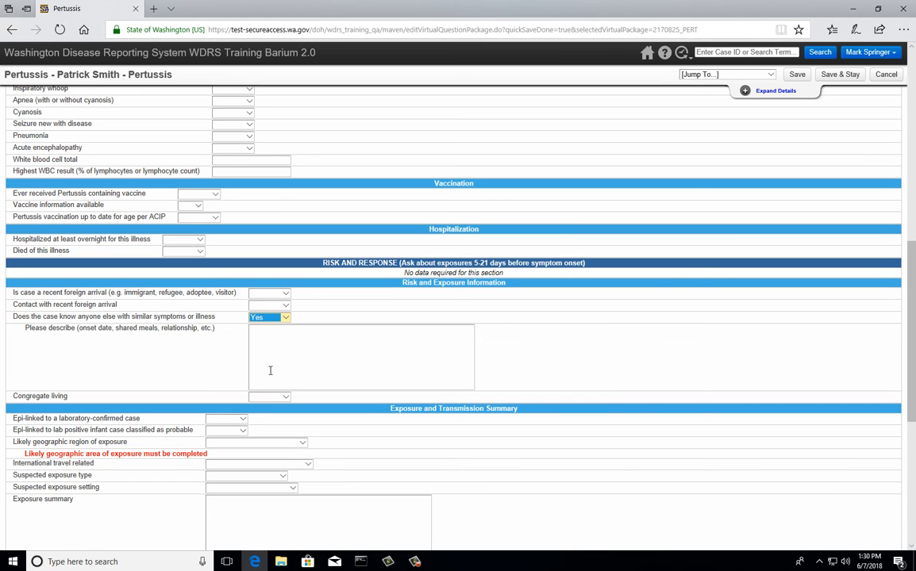
scroll(271, 340, down, 2)
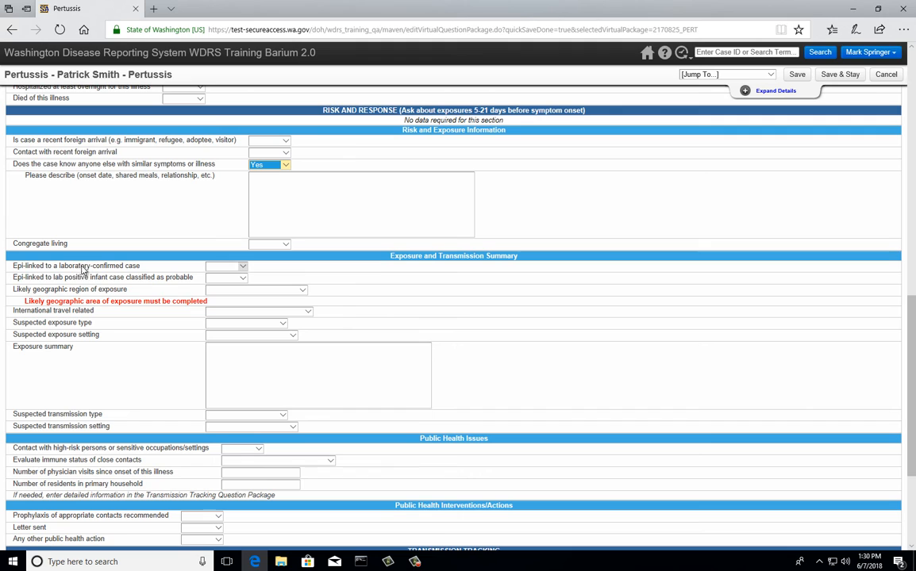
click(235, 269)
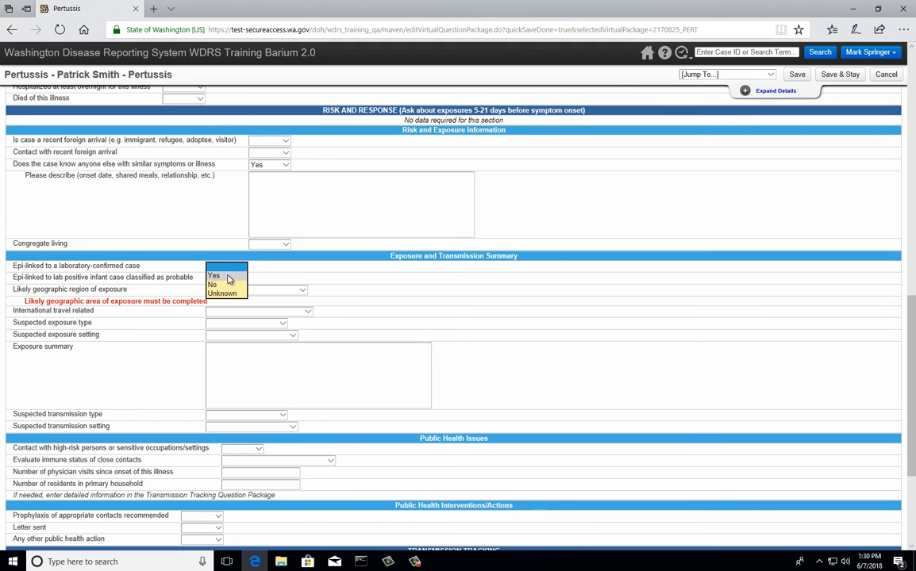
click(228, 276)
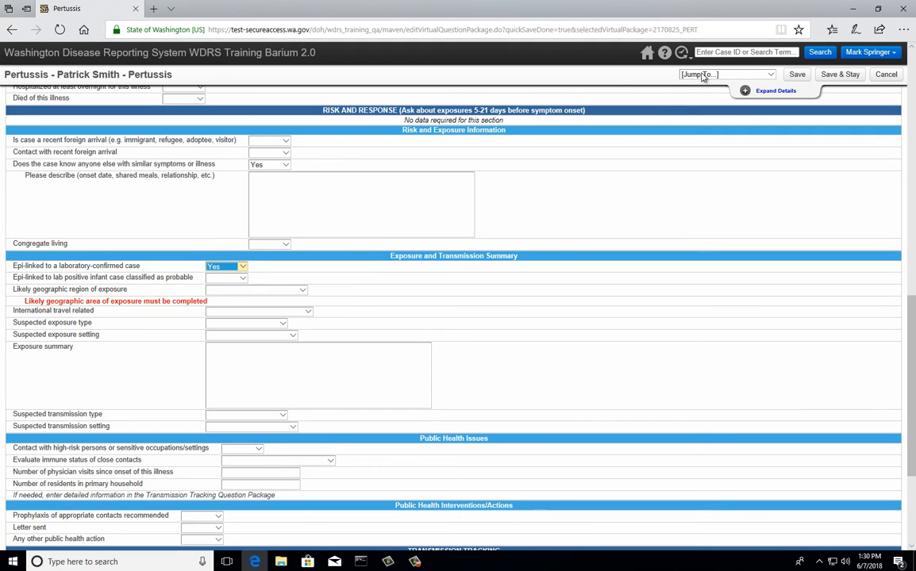
click(835, 74)
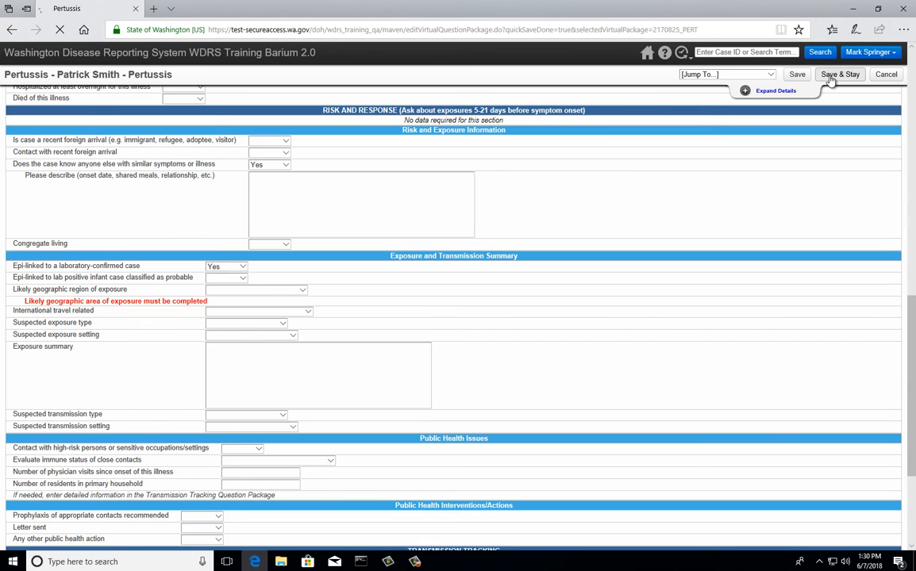
scroll(552, 234, down, 4)
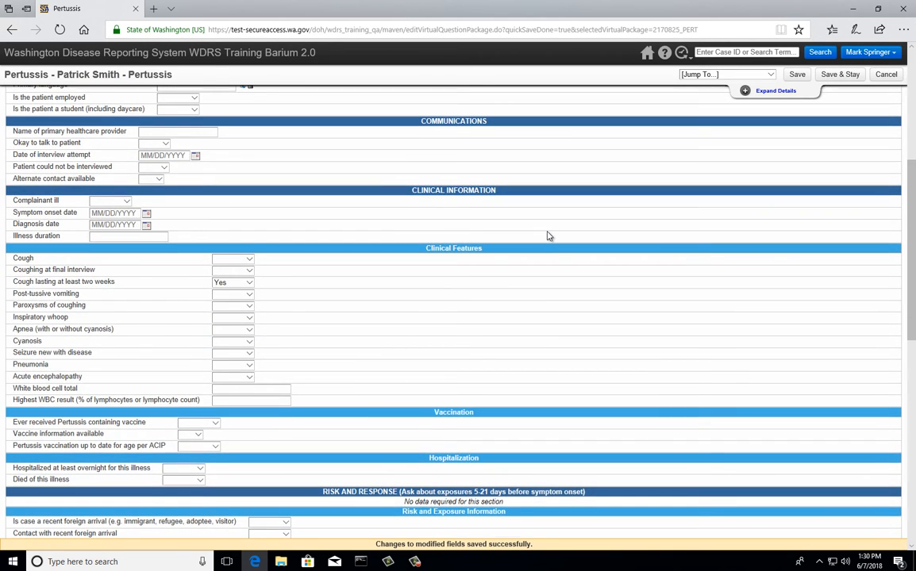
Set International travel related to 'During part of exposure period'.
scroll(547, 235, down, 5)
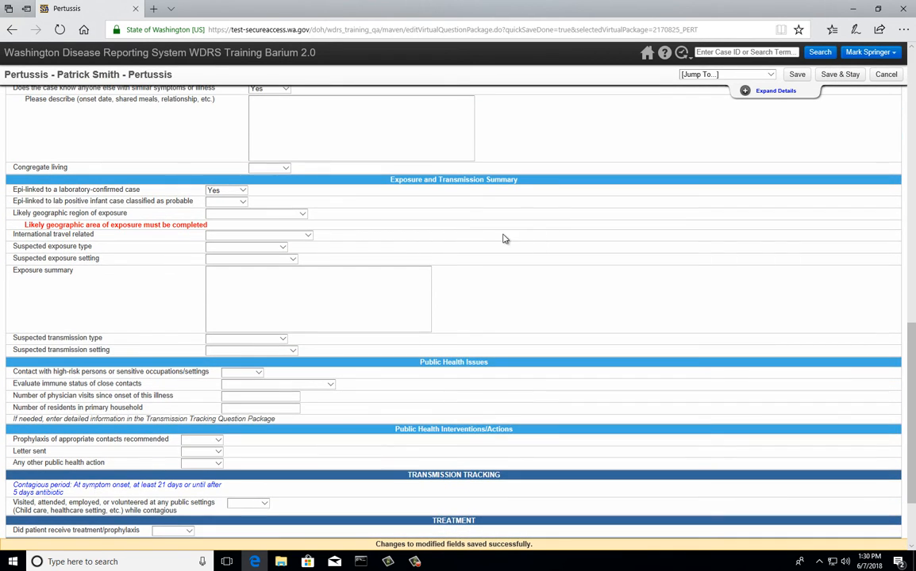
scroll(331, 243, down, 2)
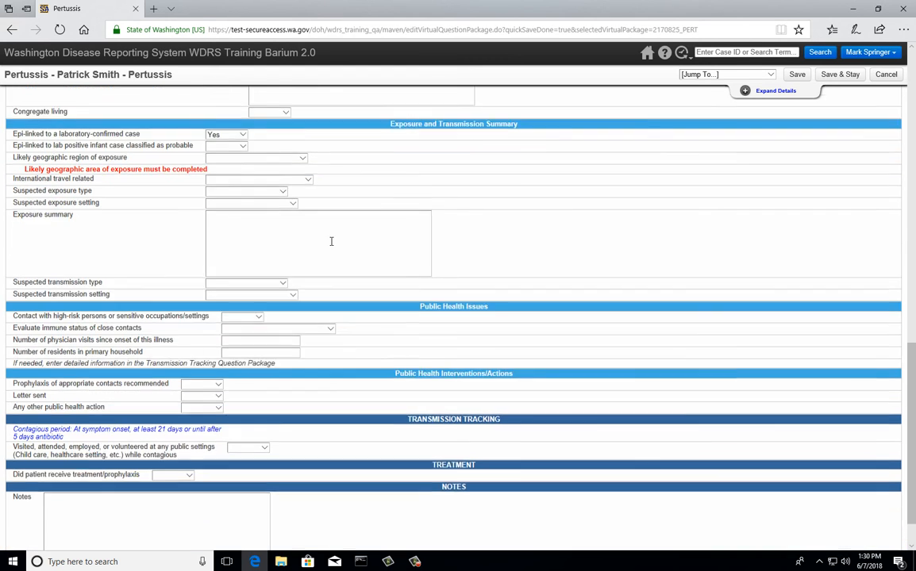
scroll(332, 242, up, 4)
scroll(331, 243, up, 3)
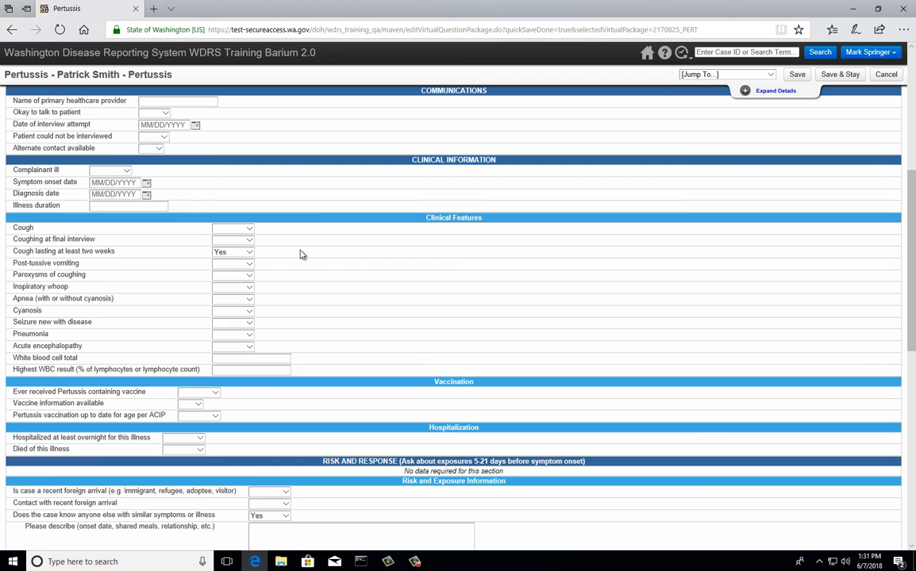
scroll(301, 253, up, 2)
scroll(300, 254, down, 8)
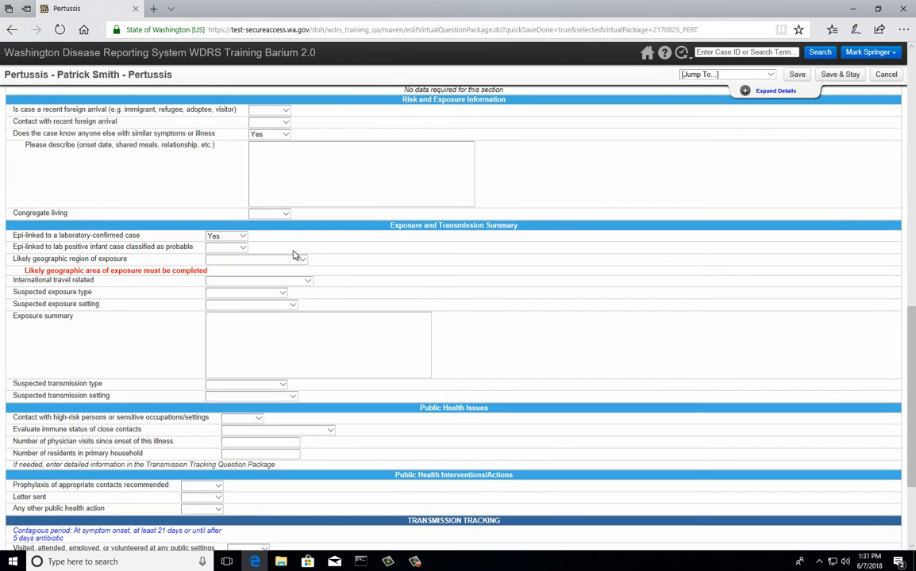
click(218, 282)
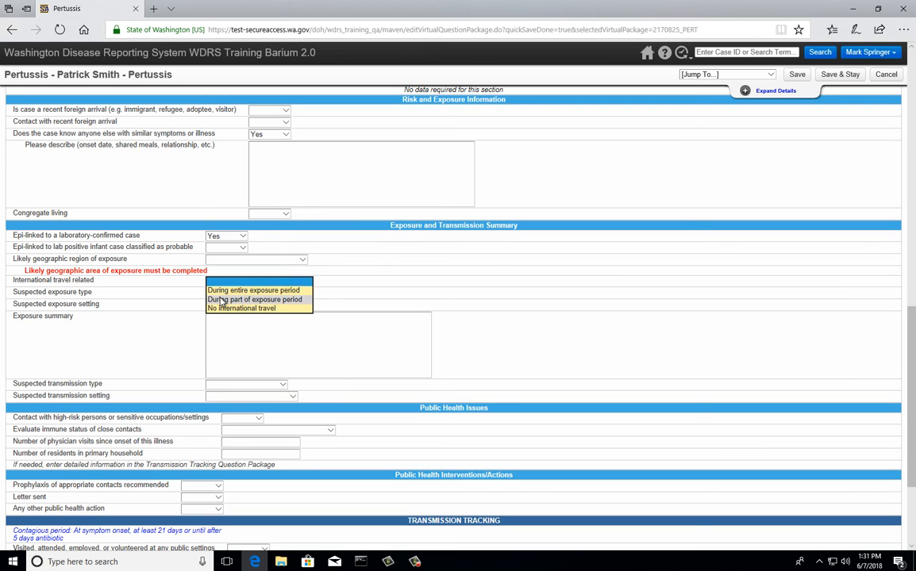
click(221, 300)
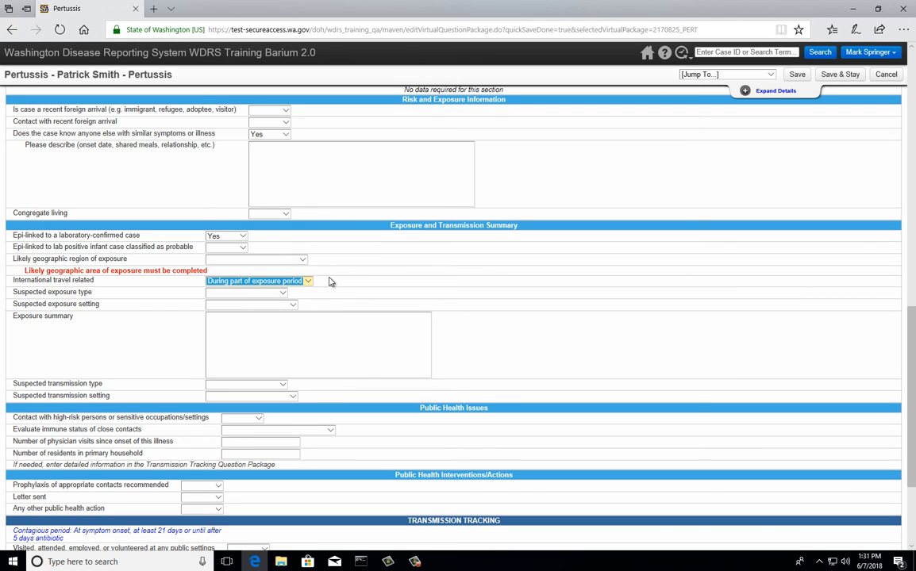
Set 'Prophylaxis of appropriate contacts recommended' to Yes.
scroll(328, 282, down, 2)
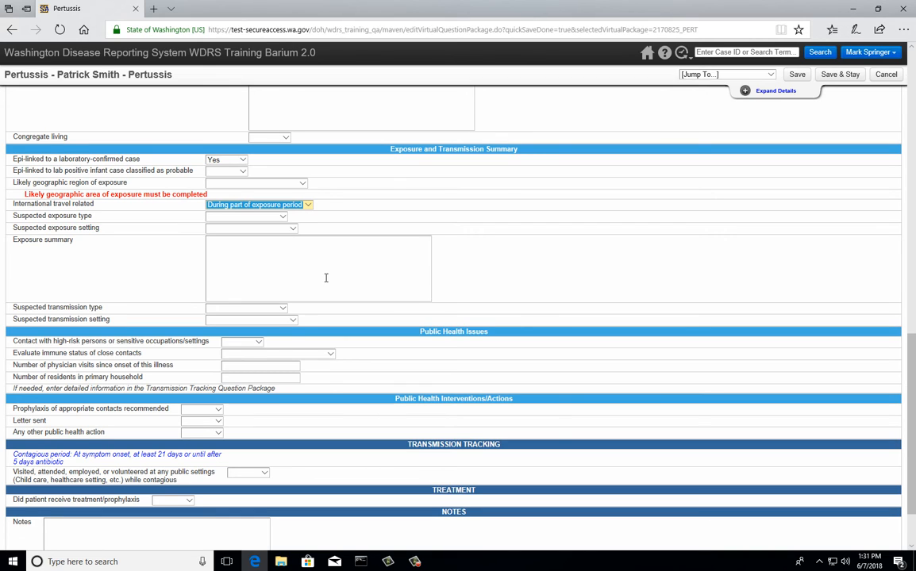
click(202, 409)
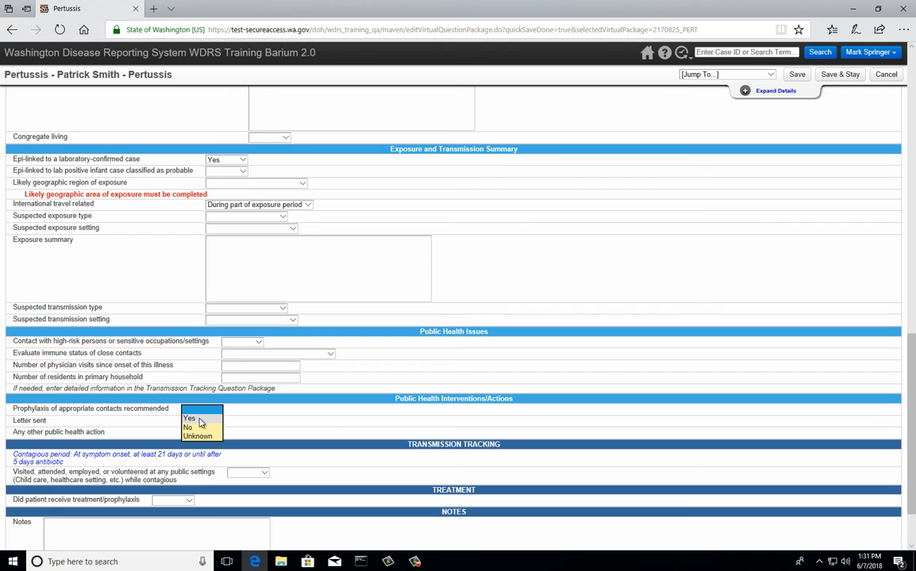
click(199, 420)
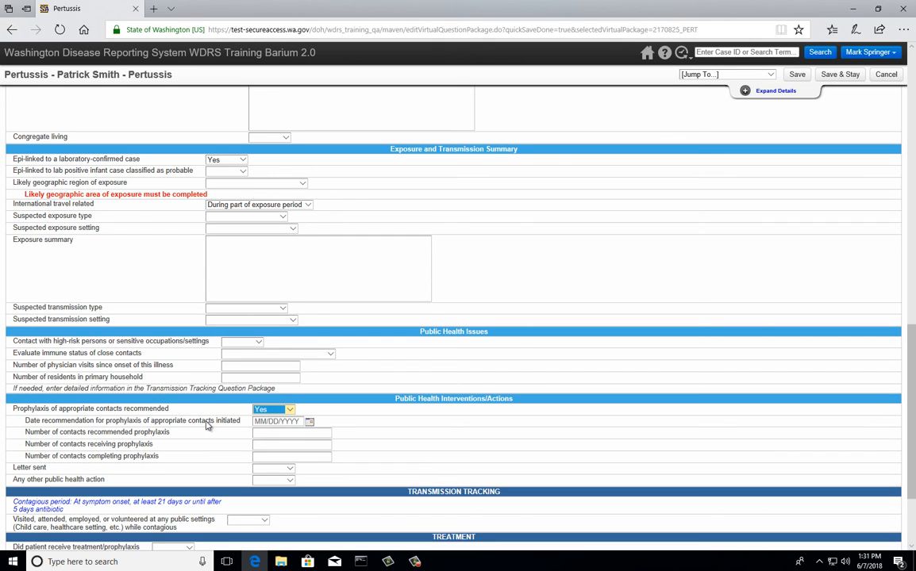
click(274, 414)
click(274, 426)
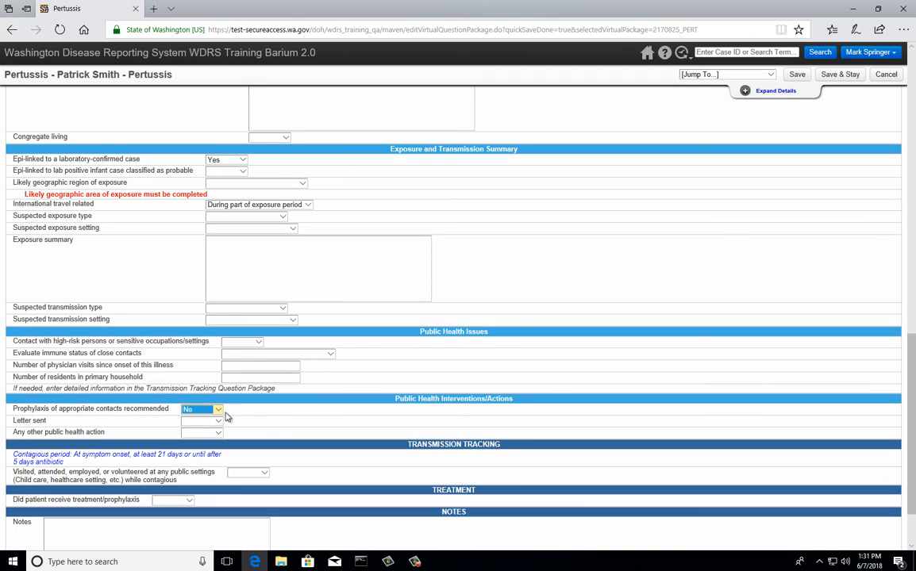
click(204, 408)
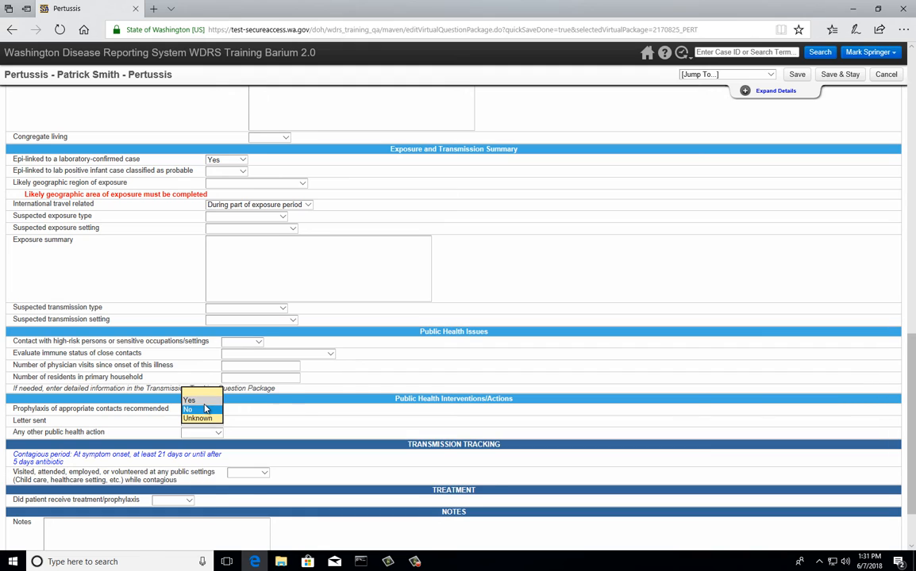
click(190, 401)
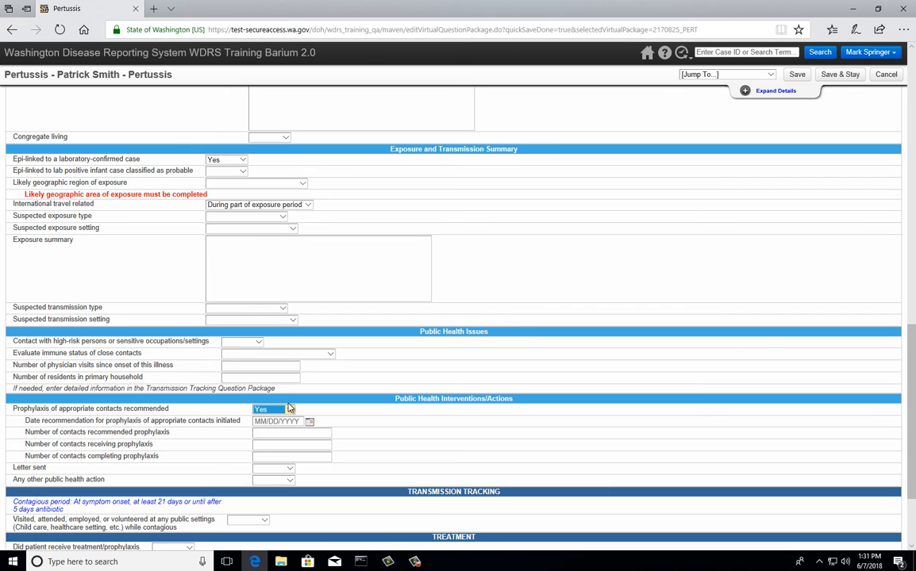
scroll(290, 408, down, 3)
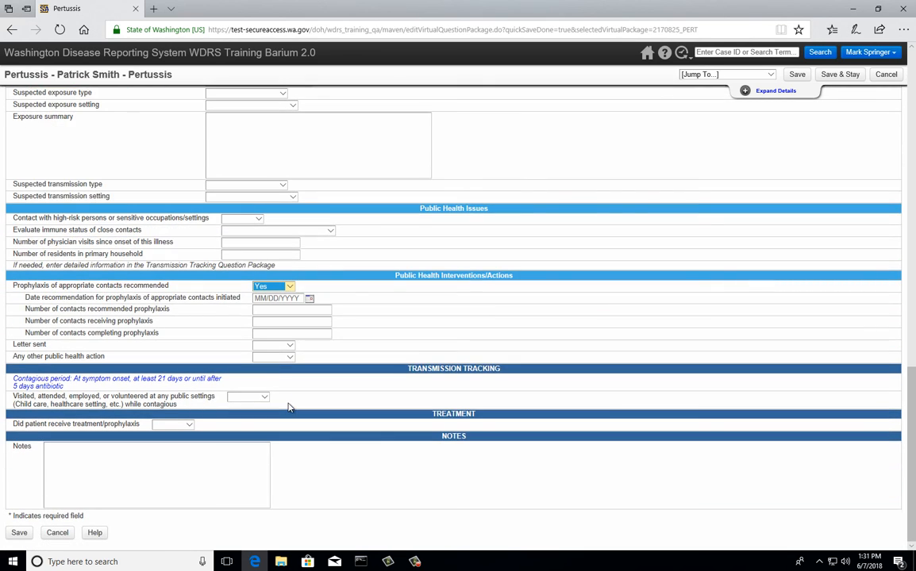
Save the Pertussis question package answers with Save & Stay, then Save back to the Event Summary.
click(844, 73)
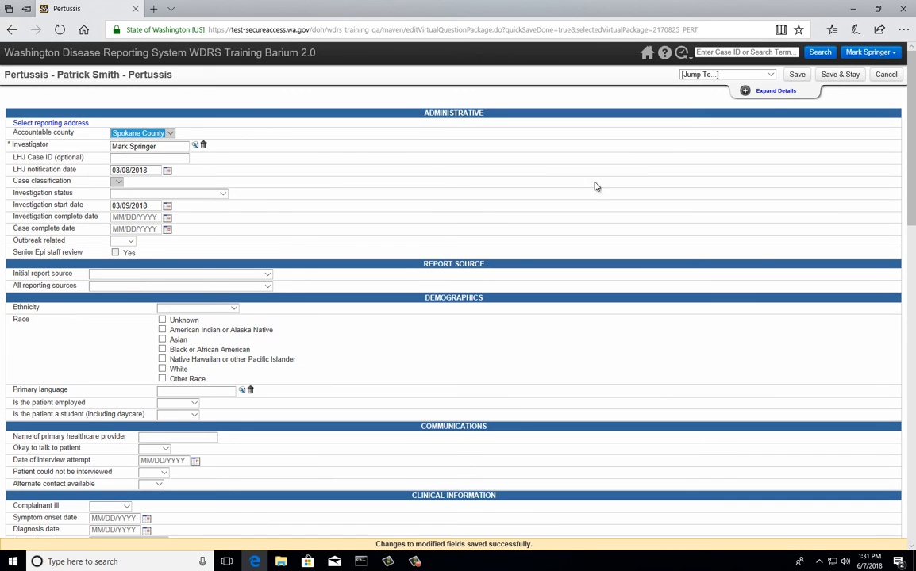
scroll(477, 199, down, 5)
scroll(520, 225, up, 5)
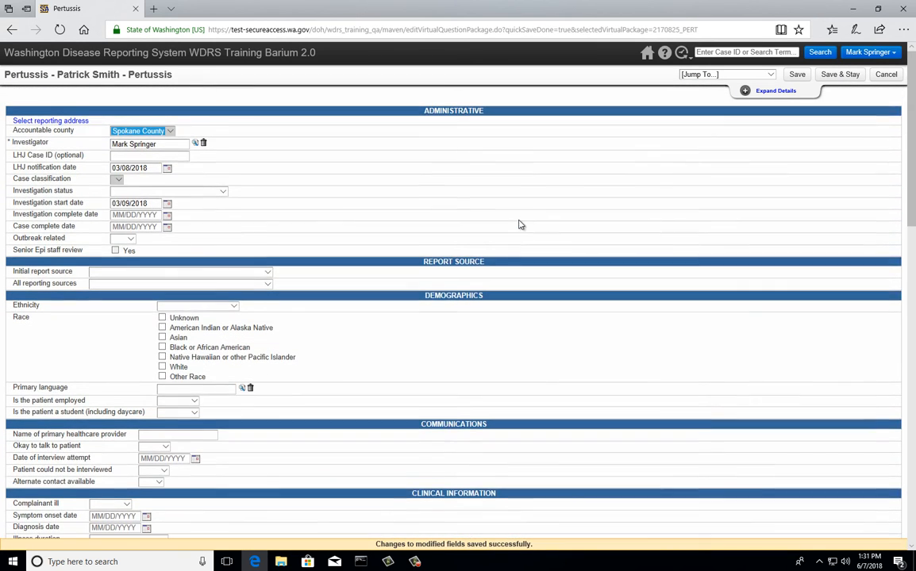
click(797, 75)
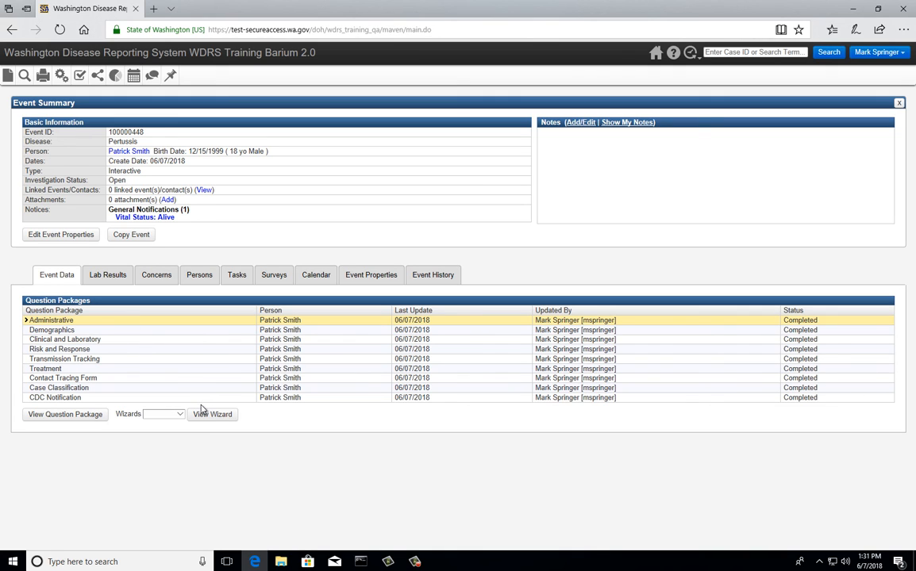
Open the Clinical and Laboratory question package and save it unchanged.
click(79, 341)
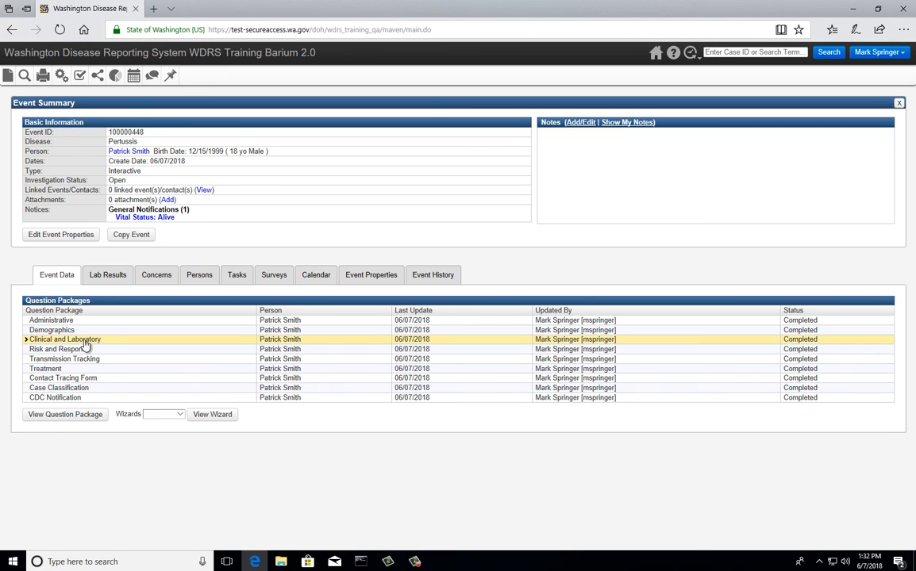
double_click(86, 344)
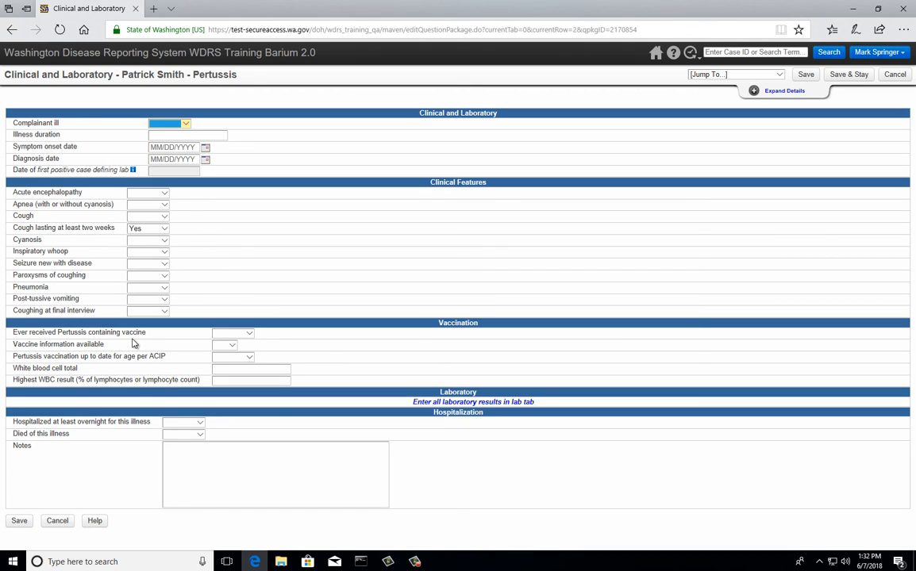
click(806, 76)
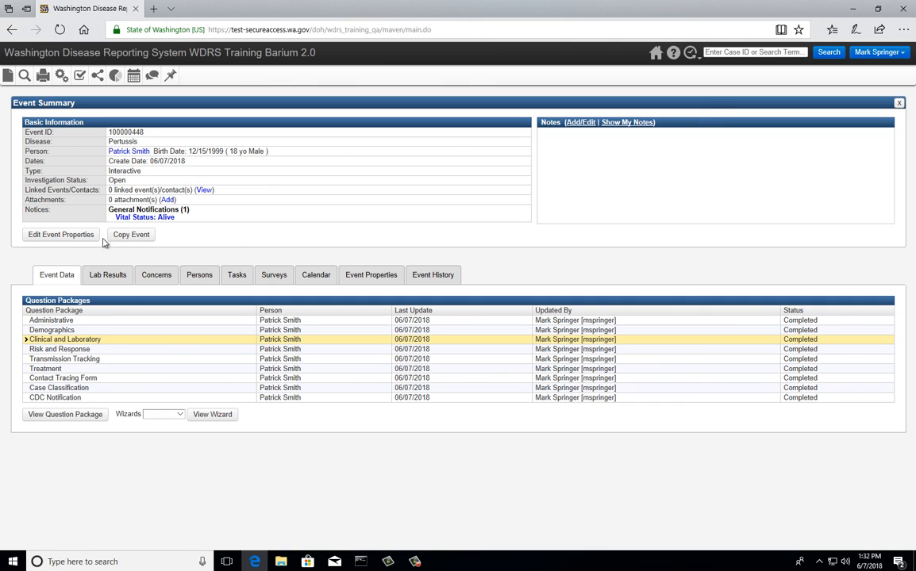
Open the patient's record from the Persons tab, look it over in Edit Person, and save.
click(198, 277)
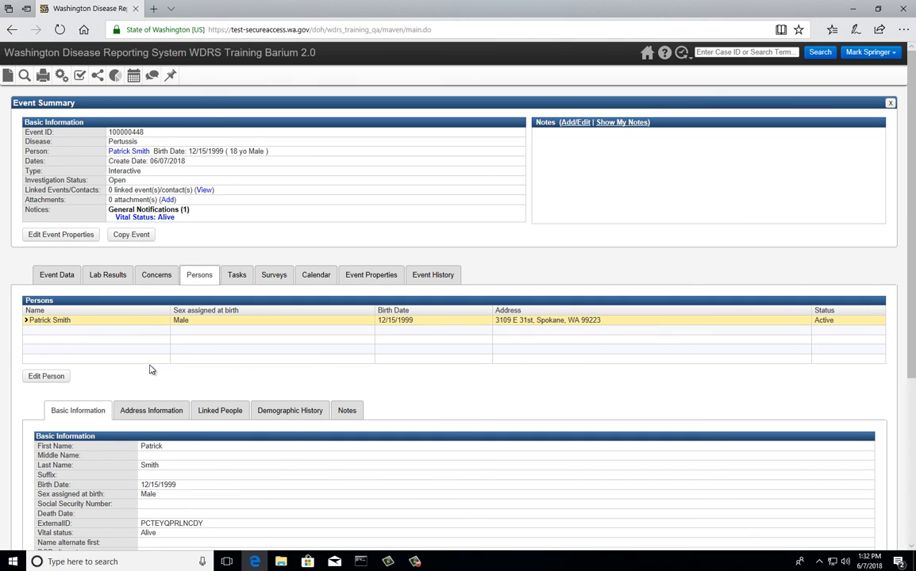
scroll(129, 357, down, 1)
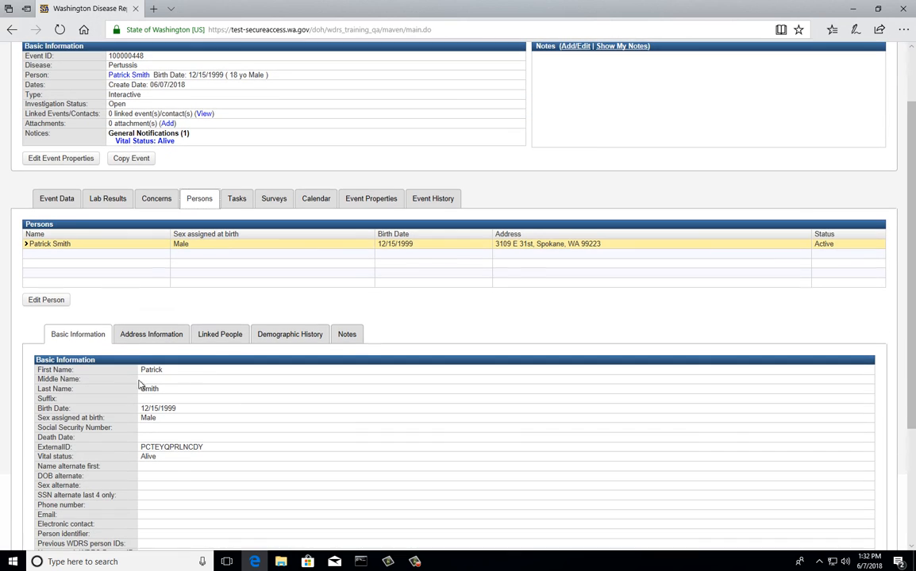
double_click(54, 245)
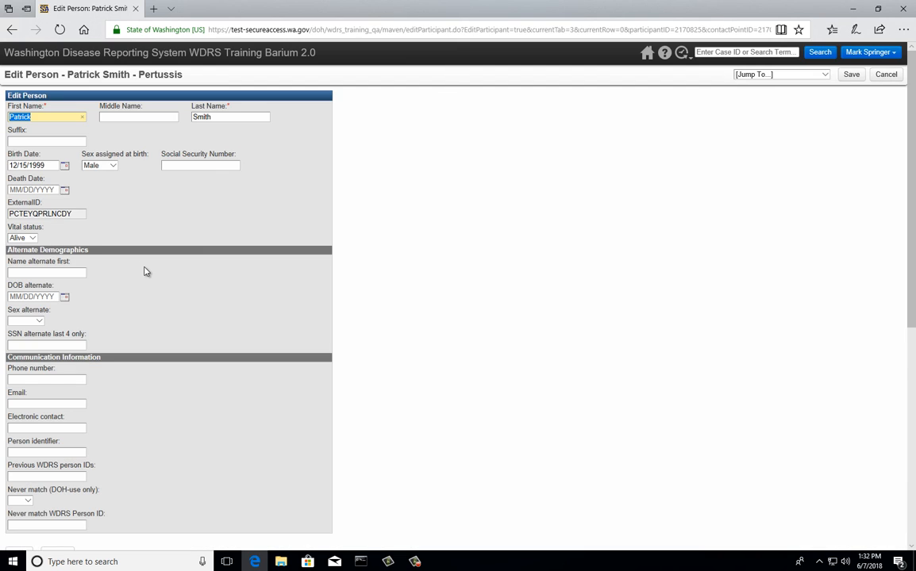
scroll(143, 272, down, 2)
scroll(145, 275, up, 2)
scroll(137, 267, down, 5)
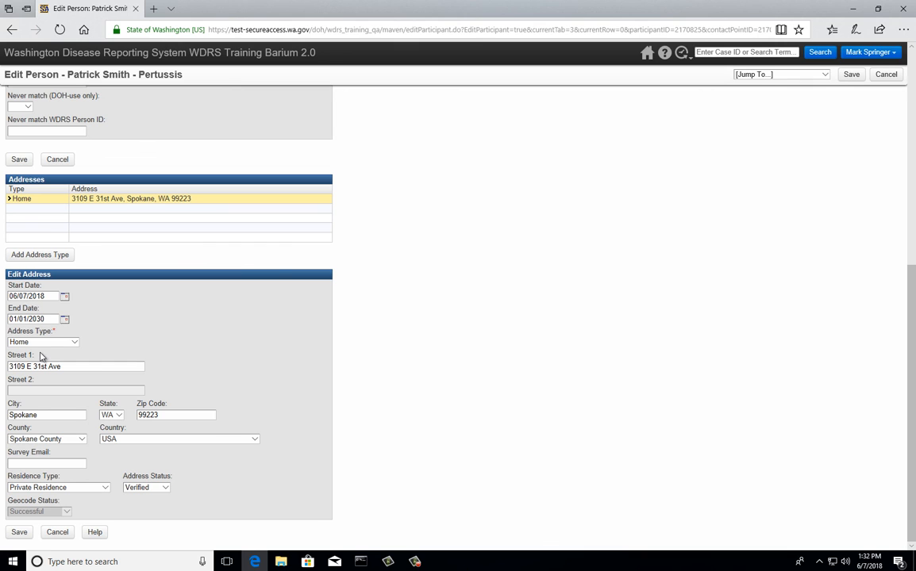
scroll(41, 357, up, 4)
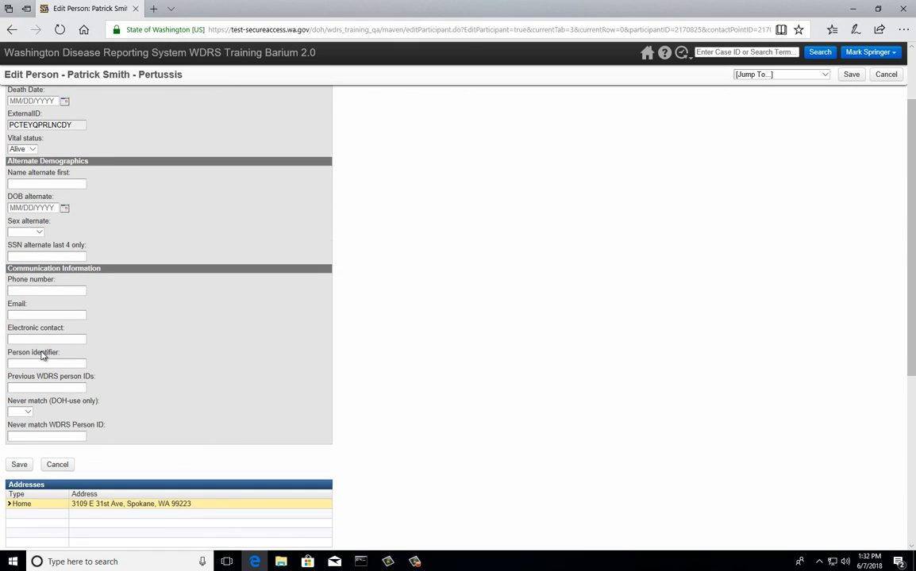
scroll(41, 356, up, 1)
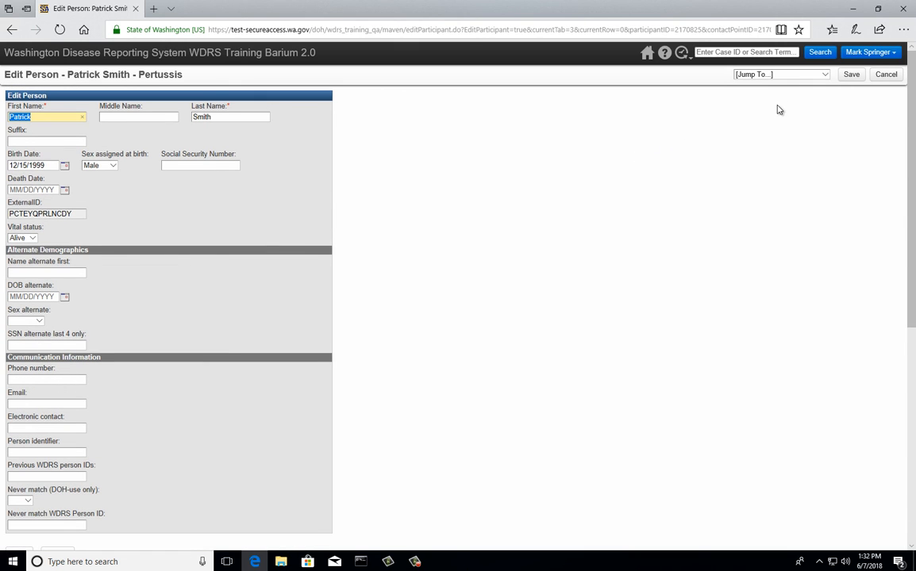
click(854, 77)
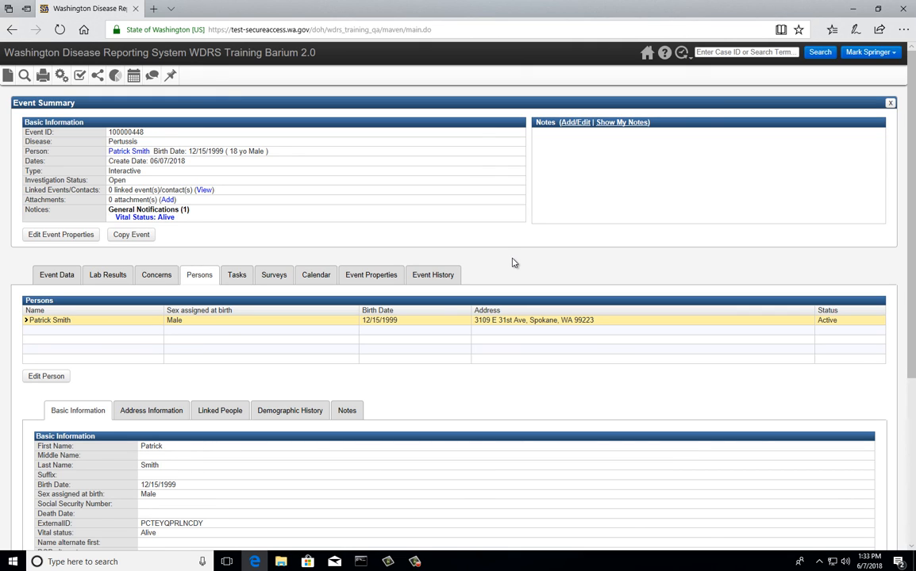
scroll(352, 323, down, 3)
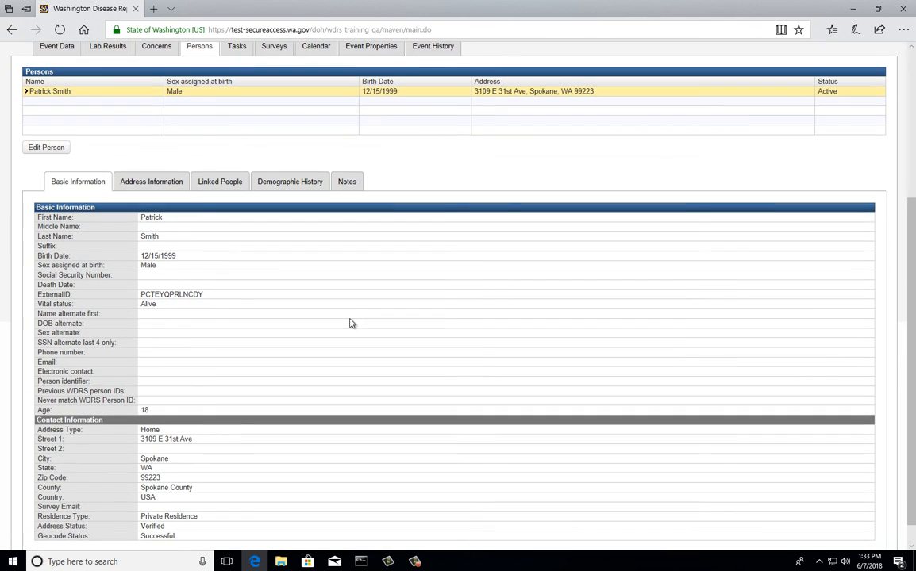
scroll(350, 323, up, 3)
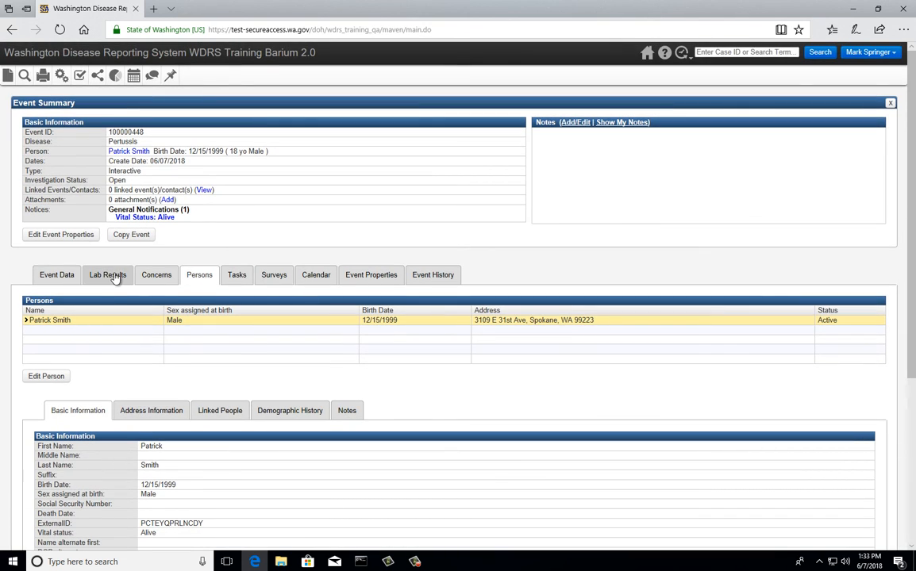
Choose the Pertussis wizard from the Wizards list on the Event Data tab.
click(69, 276)
click(163, 415)
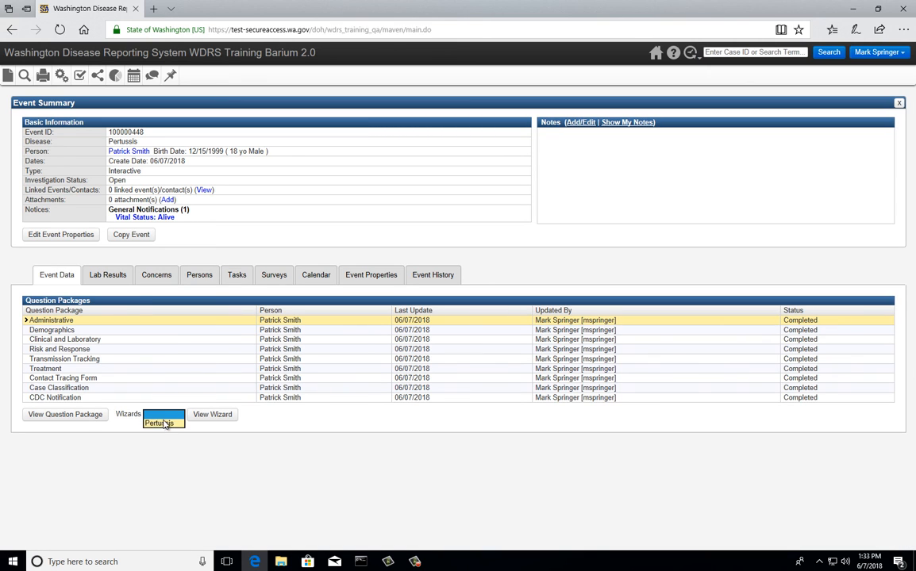
click(163, 423)
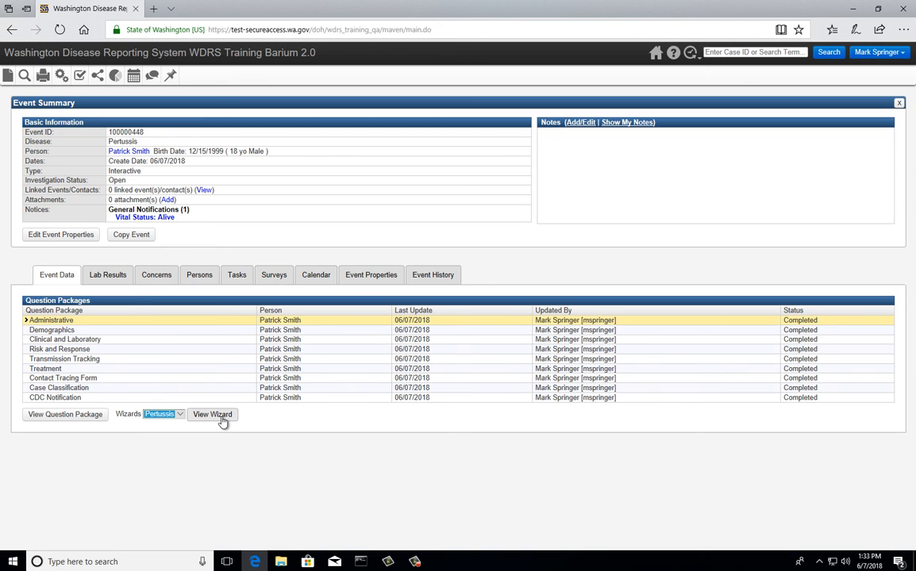